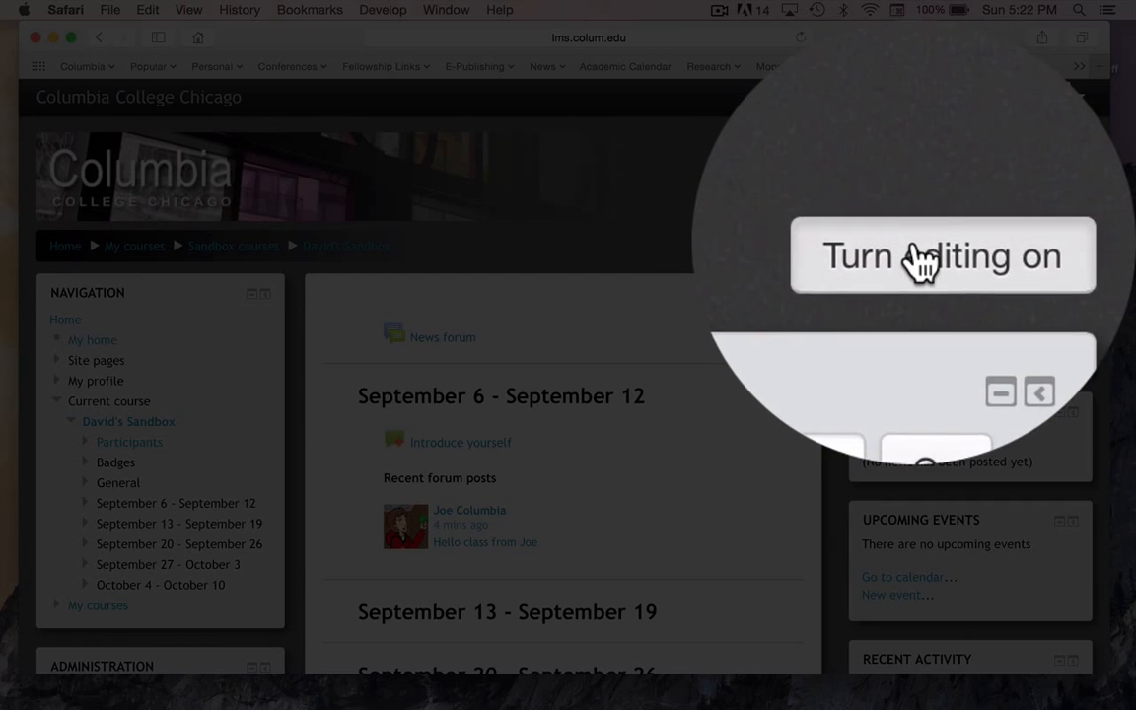
# Step: Turn on course editing and add a new Assignment activity to the September 13 - September 19 section
pyautogui.click(1036, 246)
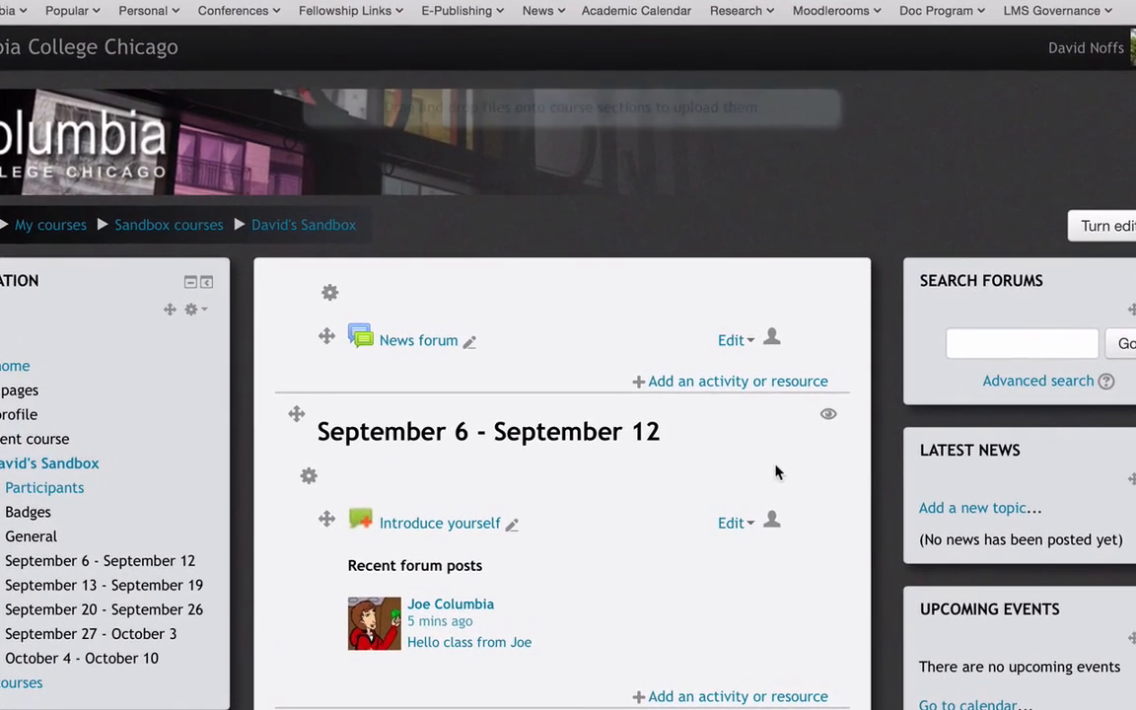
pyautogui.scroll(-5, 627, 608)
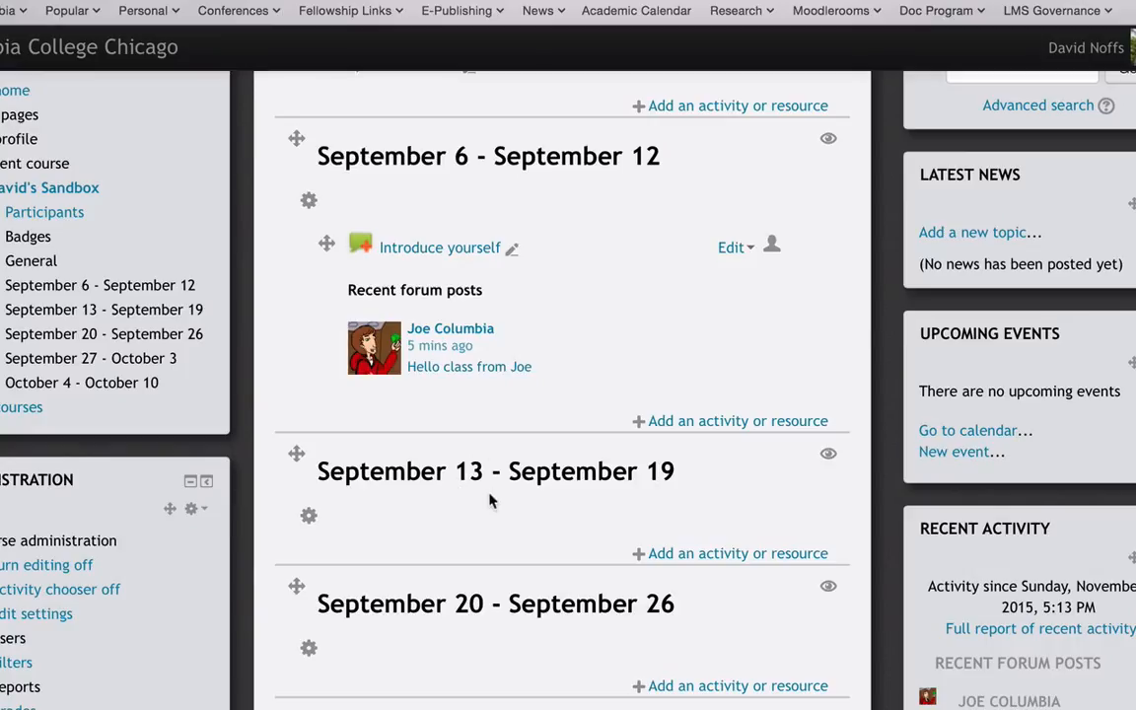
pyautogui.click(712, 559)
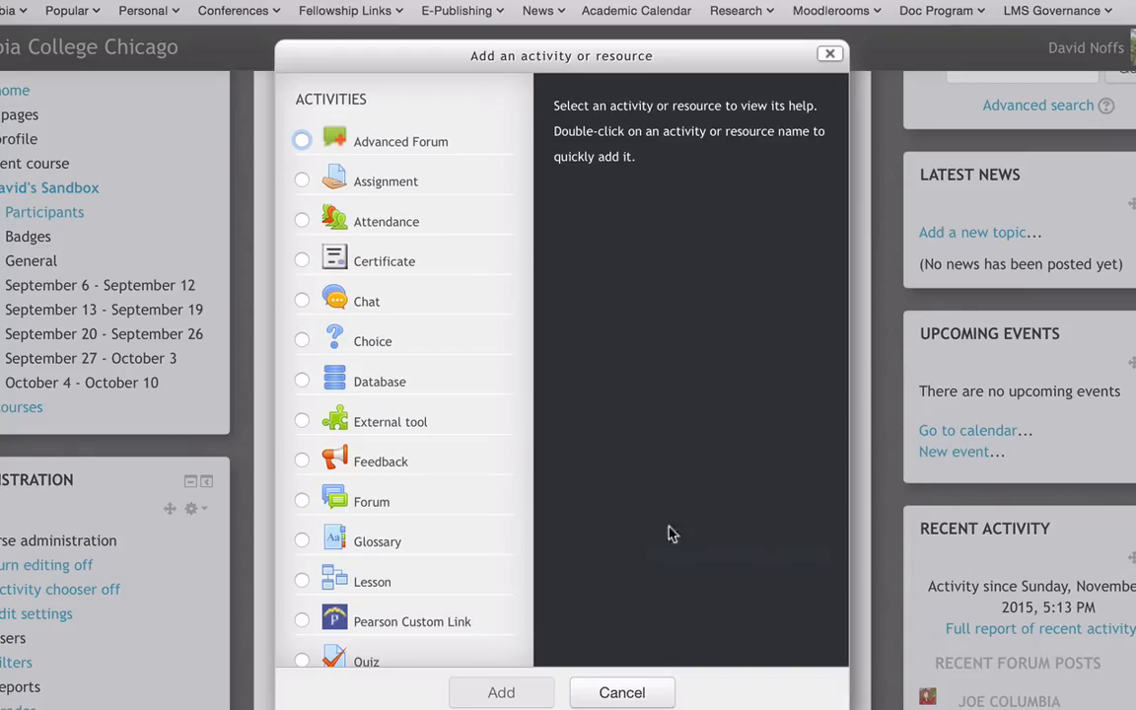
pyautogui.click(302, 182)
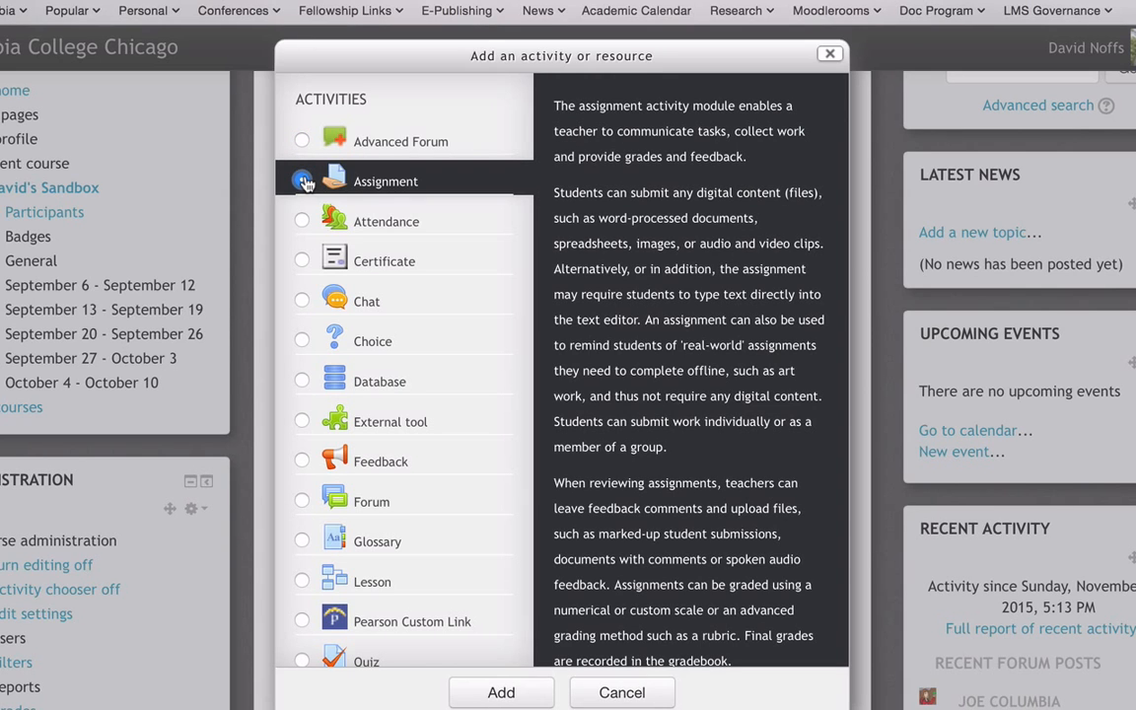
pyautogui.scroll(-2, 459, 413)
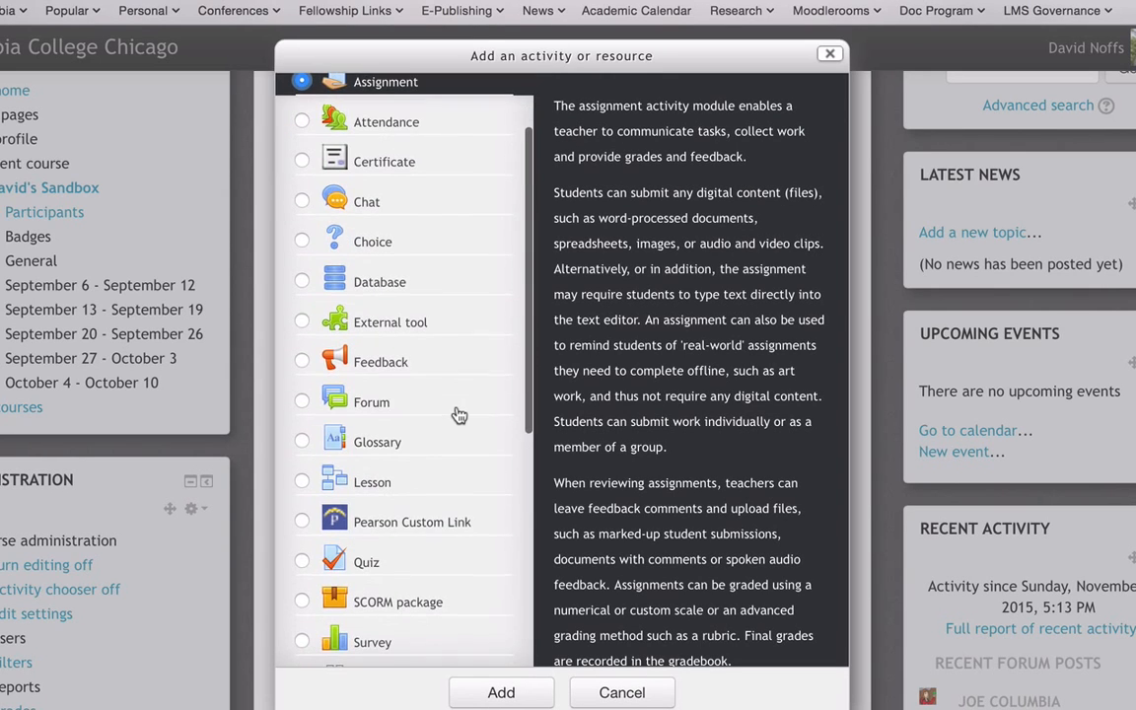
pyautogui.click(518, 693)
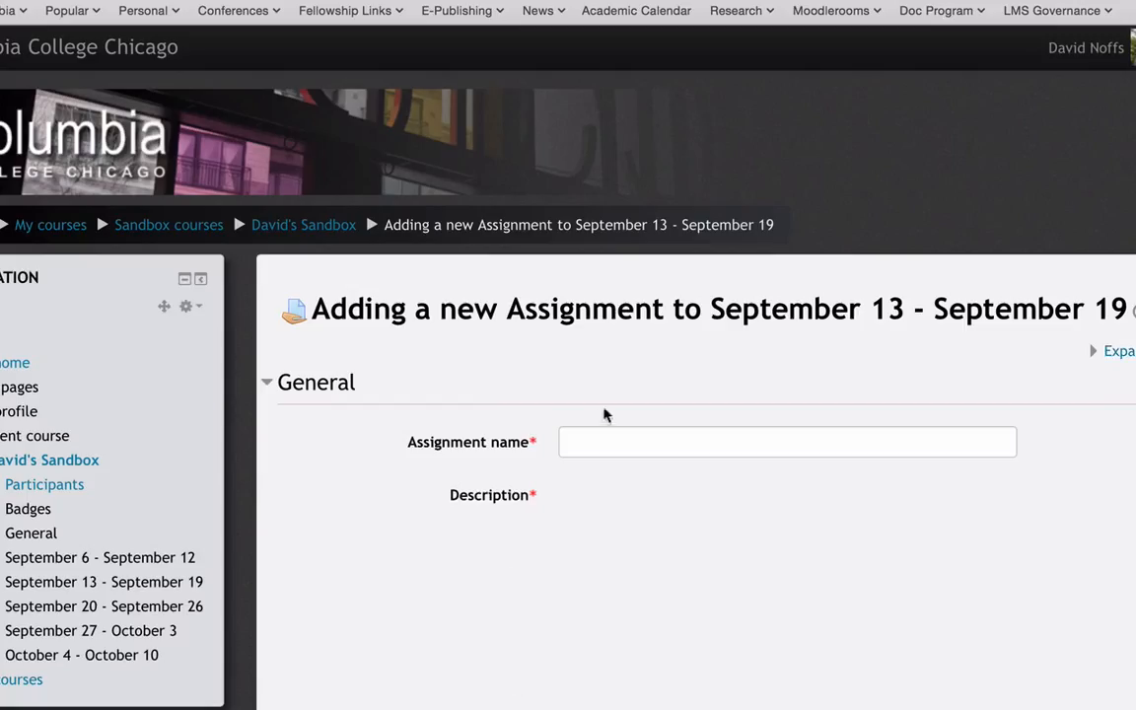
# Step: Name the assignment "A1: Class Presentation"
pyautogui.click(620, 447)
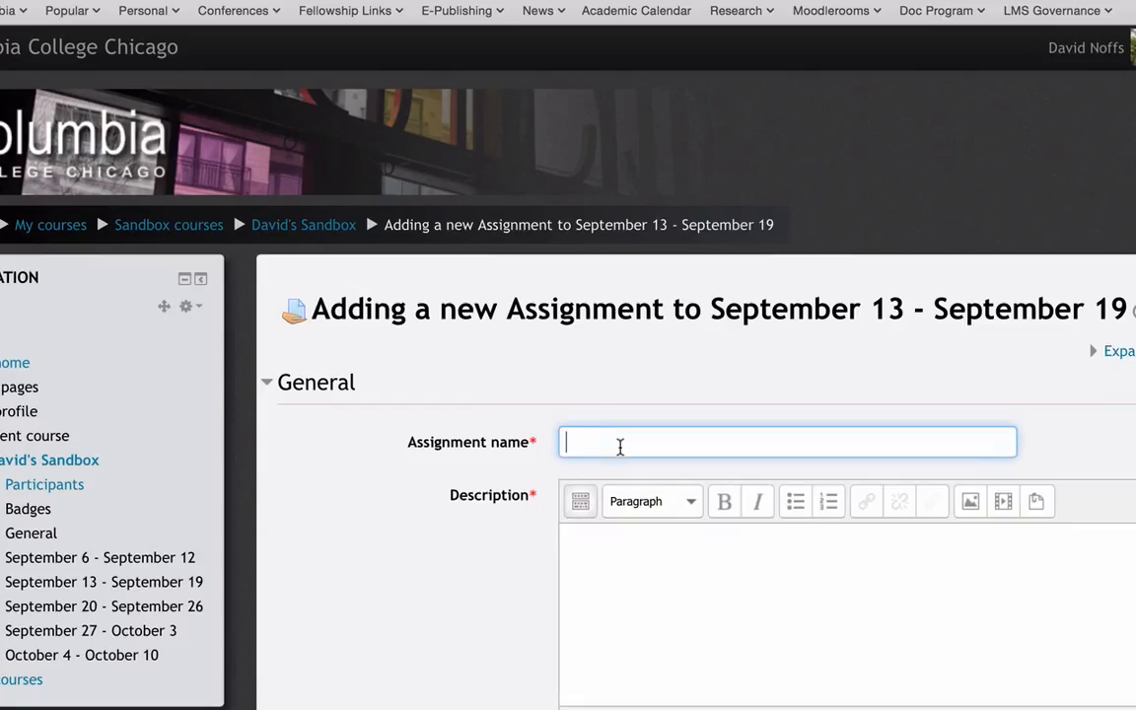
pyautogui.write('A1: ')
pyautogui.write('P')
pyautogui.press('BackSpace')
pyautogui.write('Call')
pyautogui.press('BackSpace')
pyautogui.press('BackSpace')
pyautogui.press('BackSpace')
pyautogui.write('lass Pre')
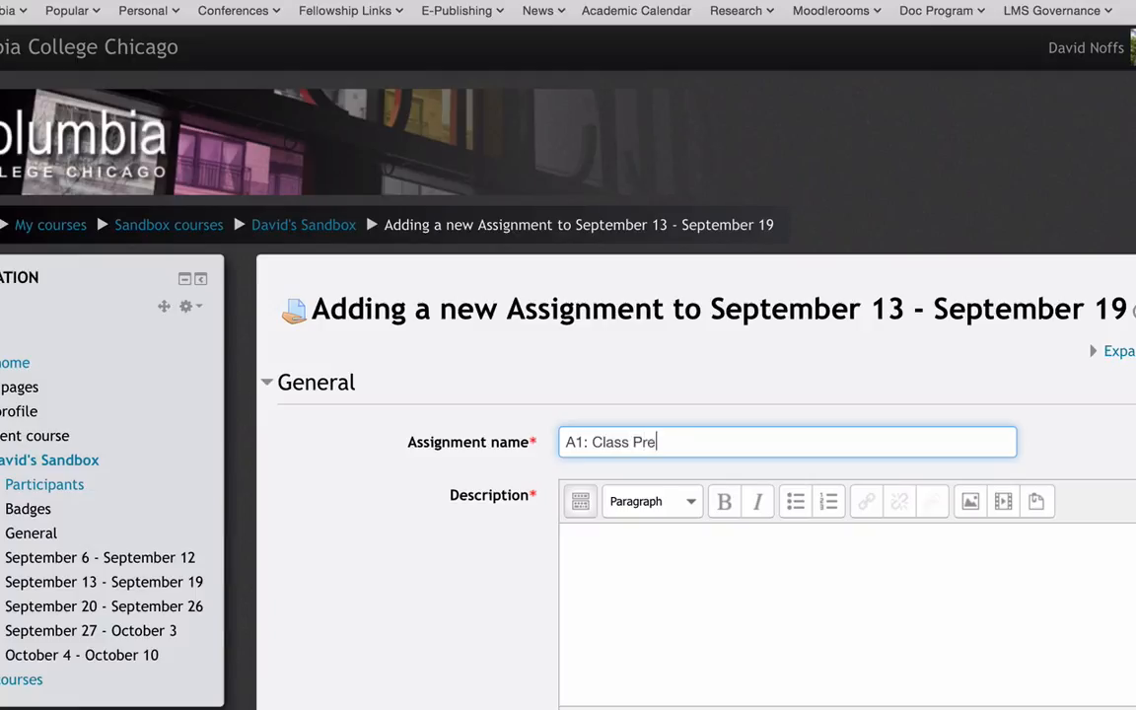
pyautogui.write('sentation')
# Step: Enter the assignment description "Prepare a five minute presentation for class."
pyautogui.scroll(-3, 657, 449)
pyautogui.click(710, 437)
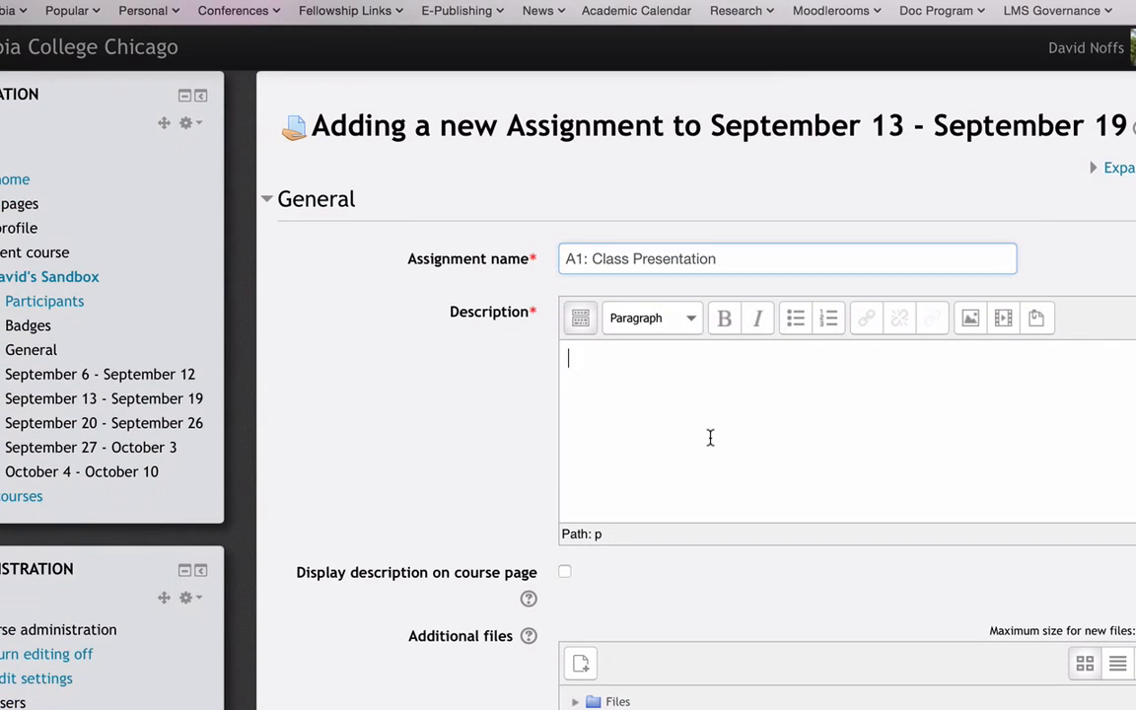
pyautogui.write('P')
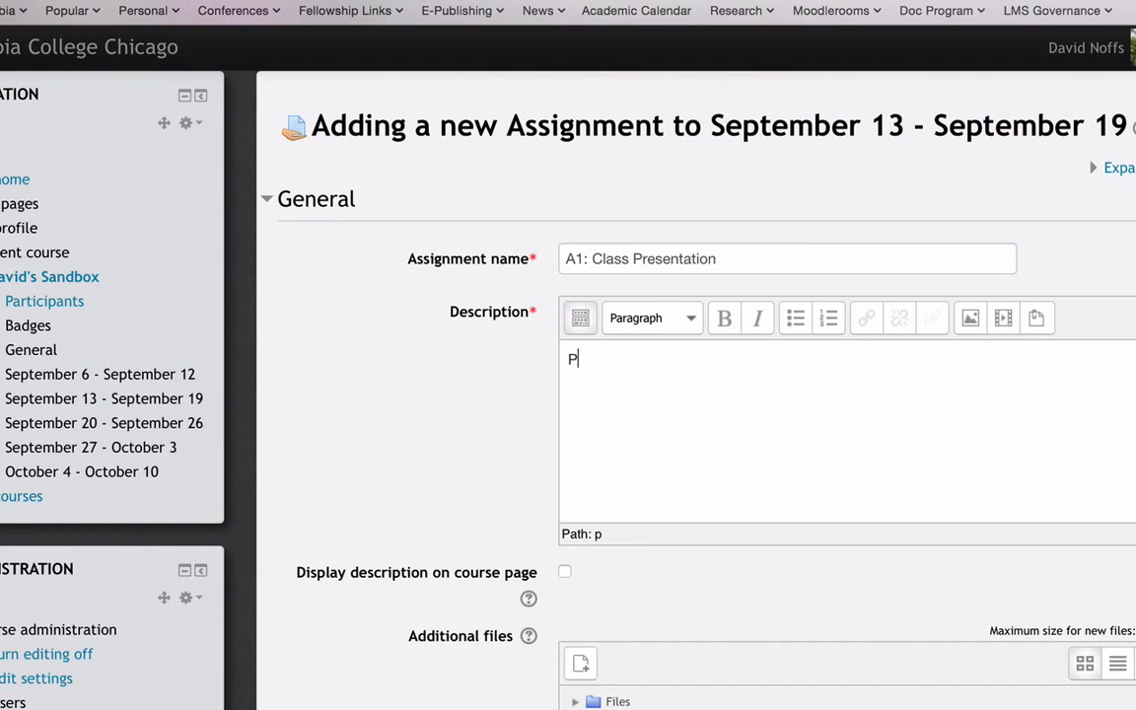
pyautogui.write('repare a five minute preen')
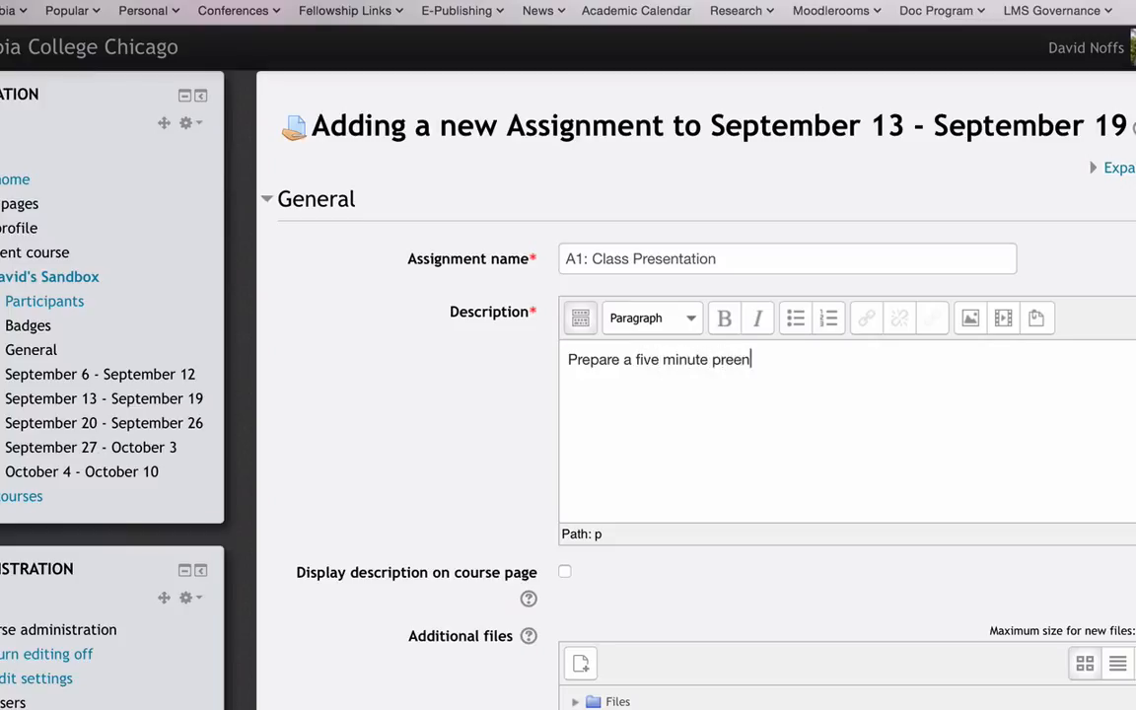
pyautogui.press('BackSpace')
pyautogui.press('BackSpace')
pyautogui.write('sentation for ')
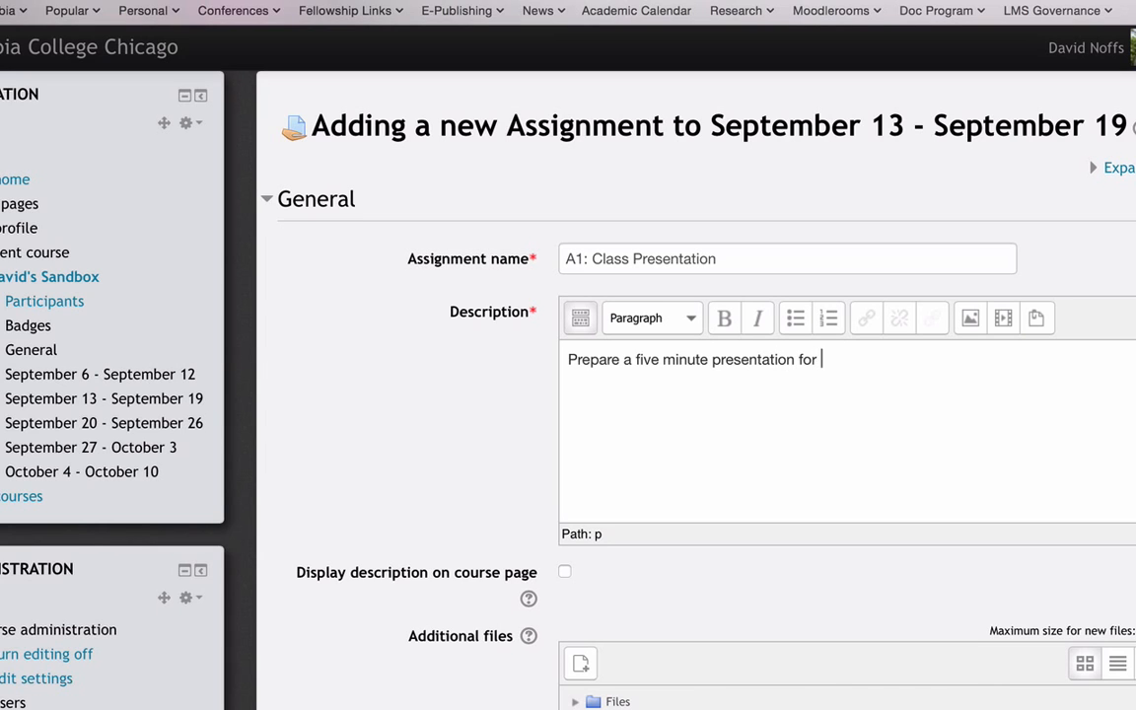
pyautogui.write('class.')
# Step: Examine the options for displaying the description on the course page and attaching additional files
pyautogui.scroll(-2, 790, 384)
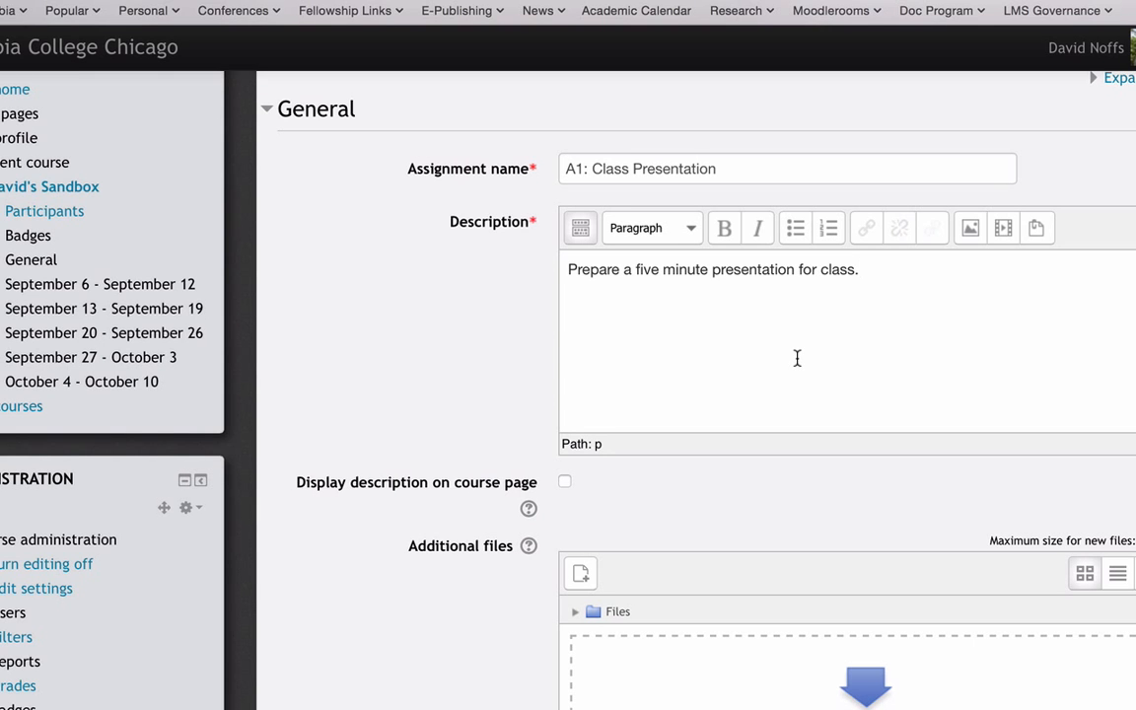
pyautogui.scroll(-5, 797, 358)
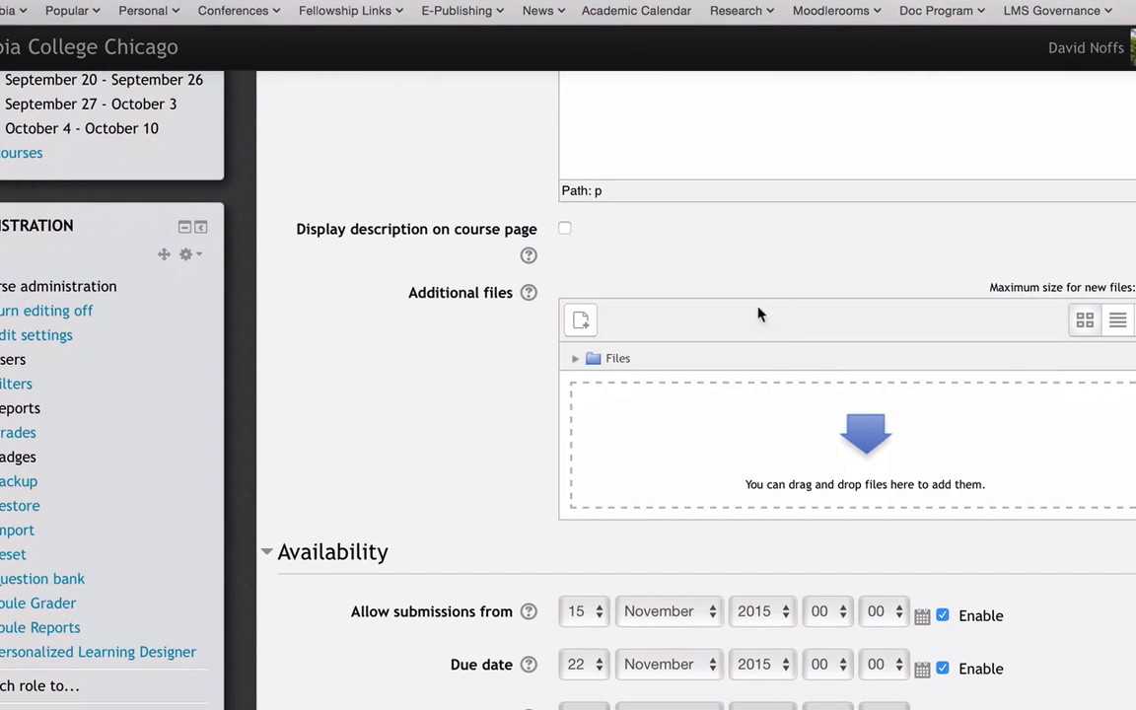
pyautogui.scroll(4, 786, 271)
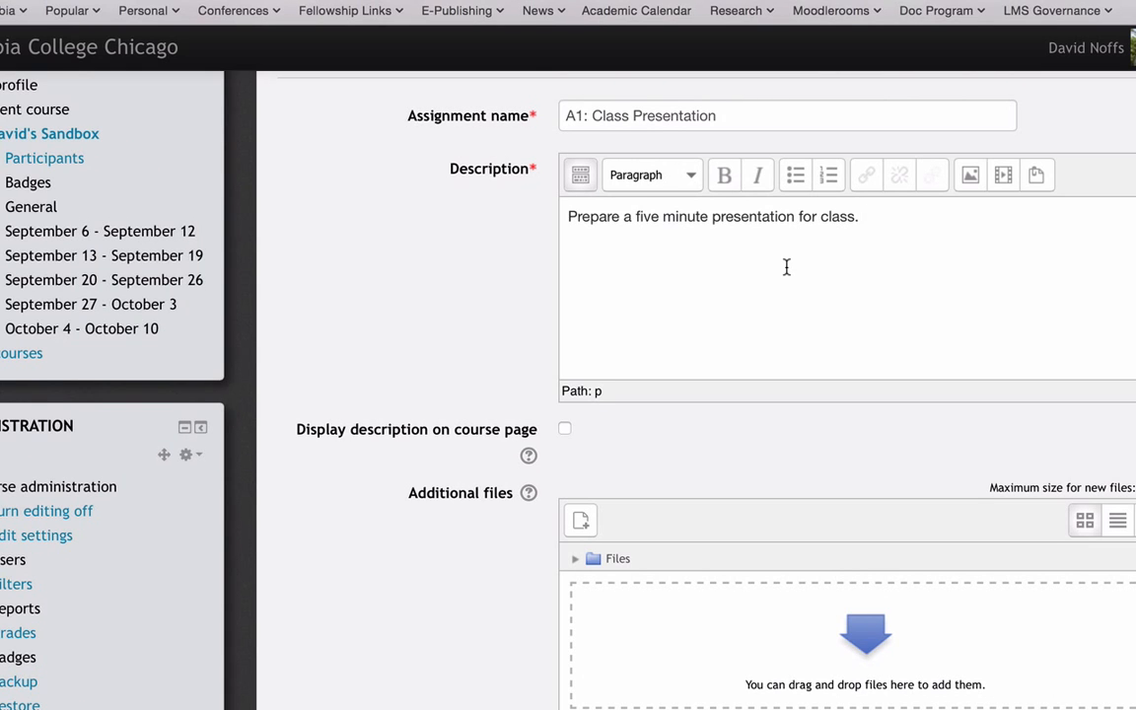
pyautogui.scroll(-1, 786, 267)
pyautogui.scroll(-1, 786, 266)
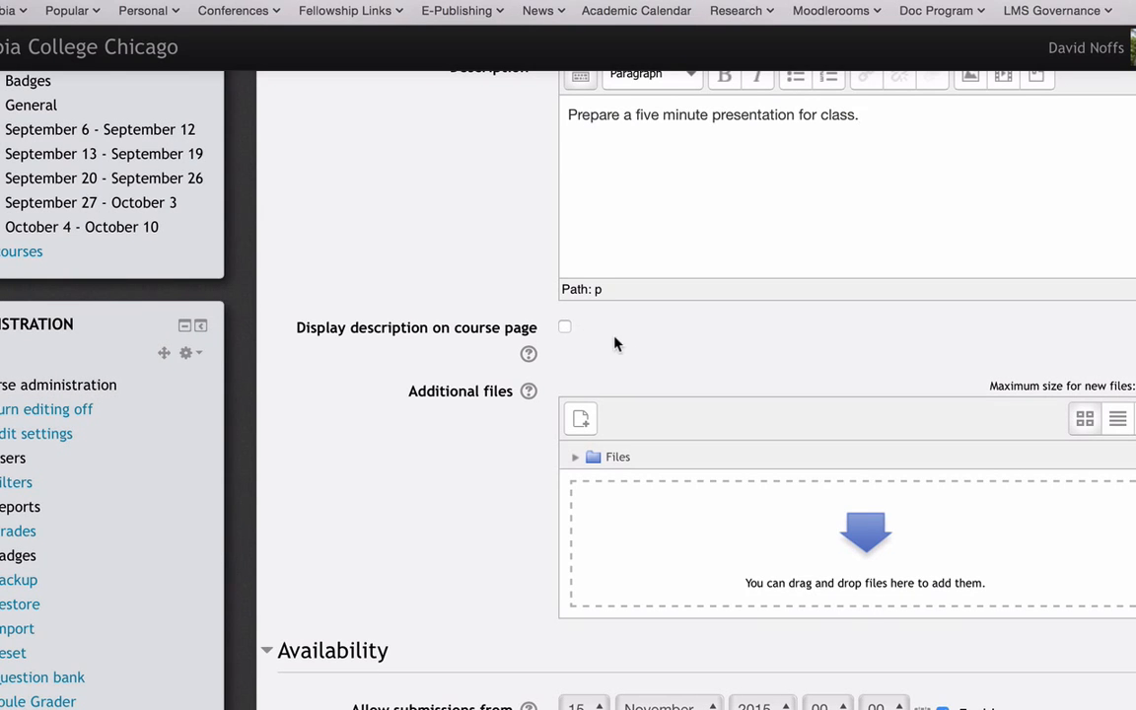
pyautogui.scroll(-3, 613, 342)
pyautogui.scroll(3, 744, 167)
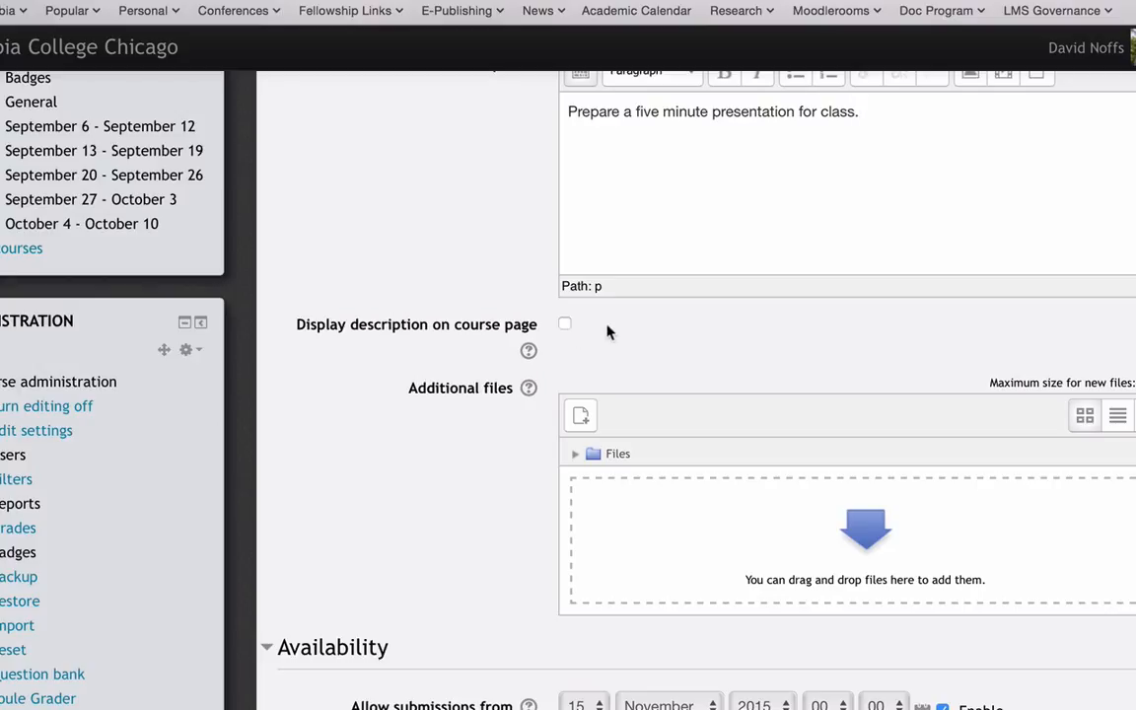
pyautogui.scroll(-3, 608, 330)
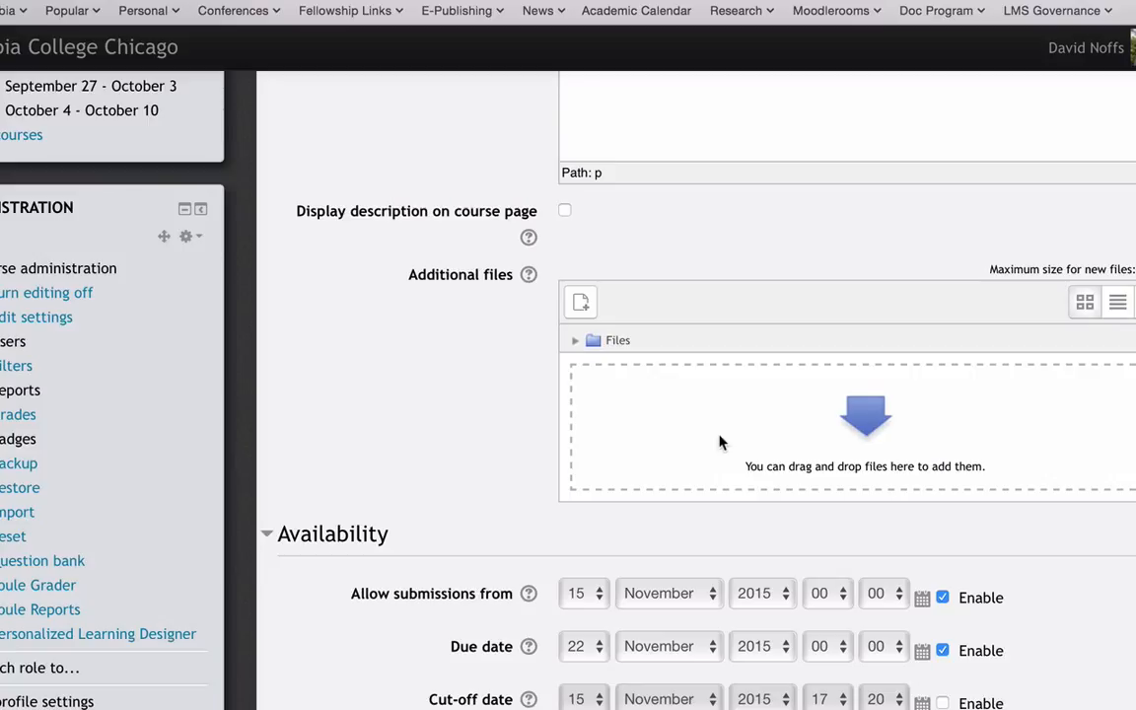
# Step: Disable both the allow-submissions-from date and the due date in the assignment's availability settings
pyautogui.scroll(-5, 720, 441)
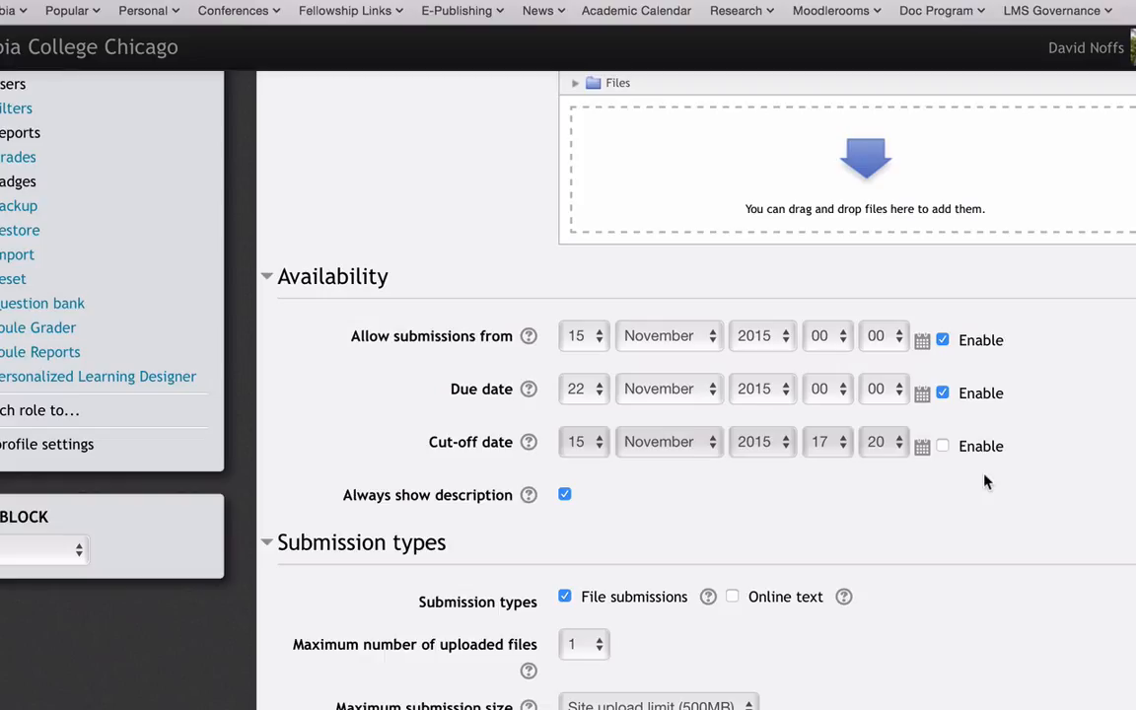
pyautogui.click(944, 394)
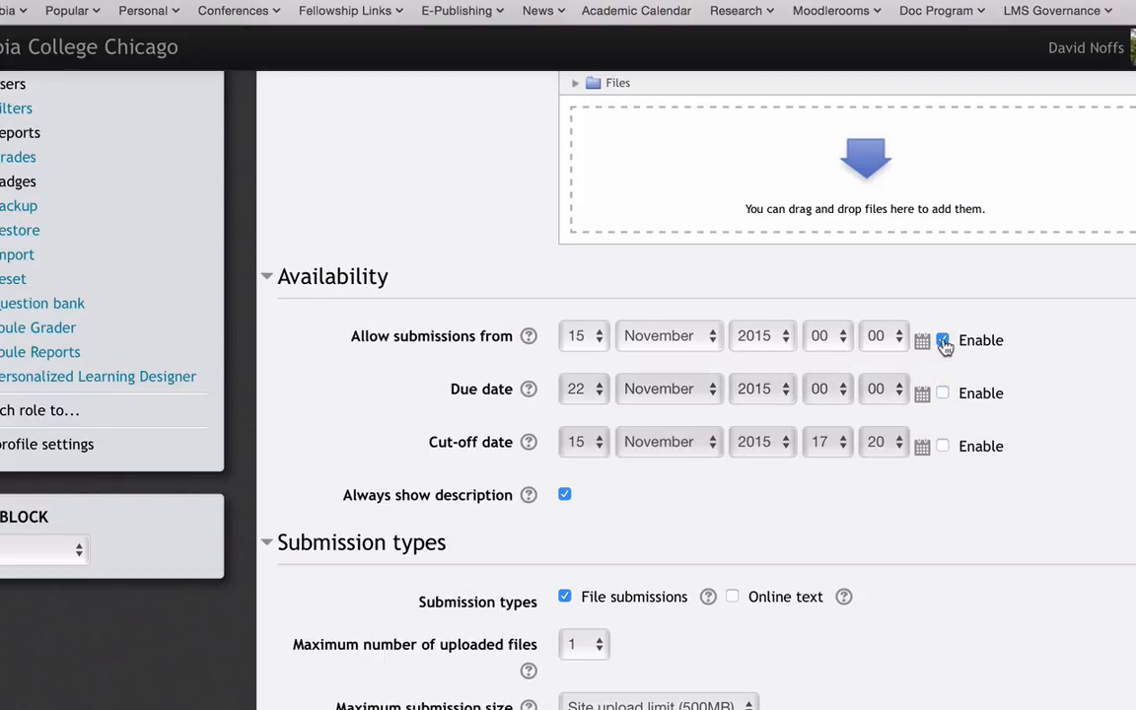
pyautogui.click(944, 341)
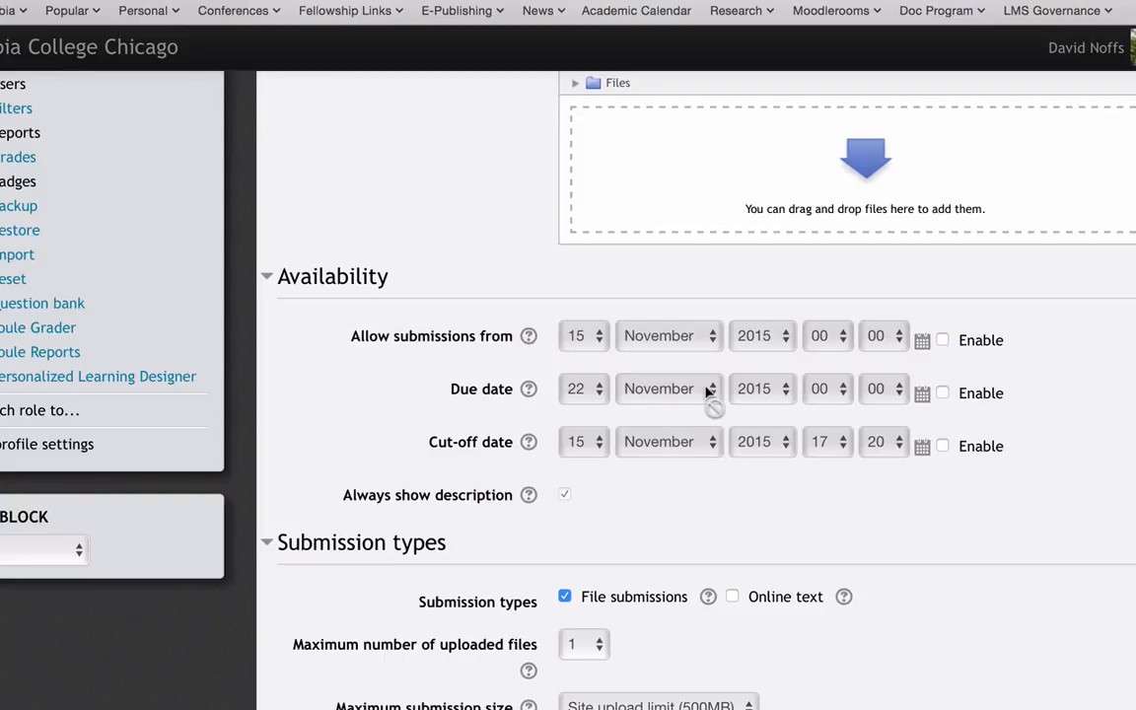
pyautogui.click(943, 393)
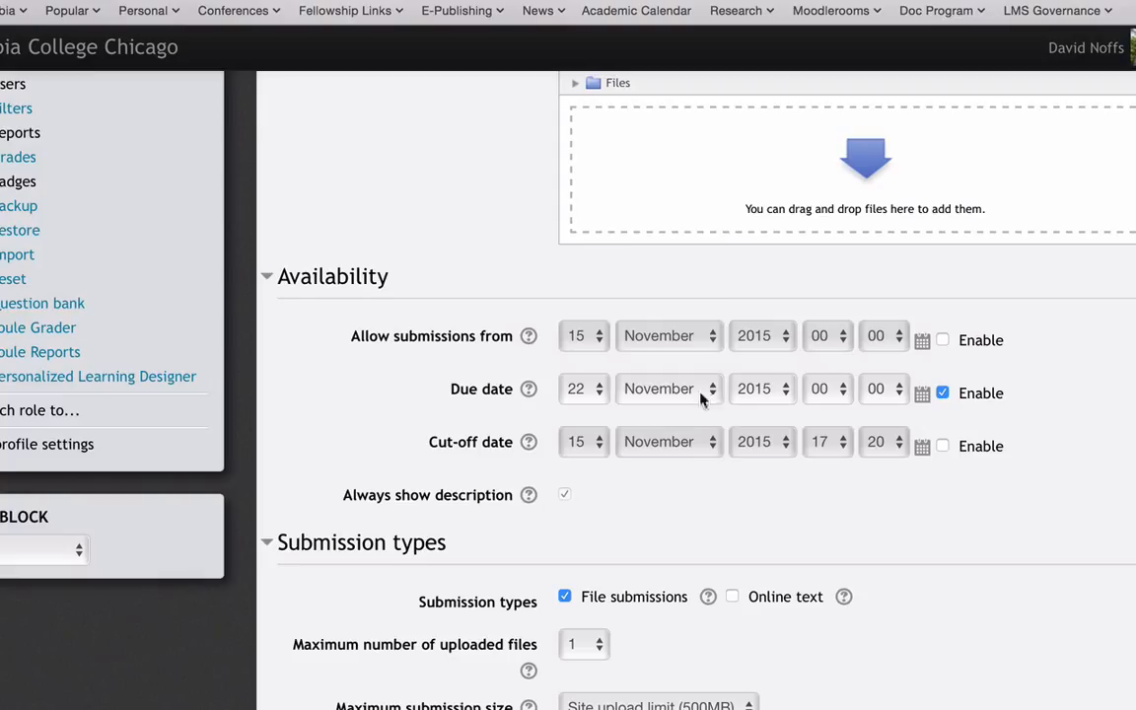
pyautogui.click(690, 388)
pyautogui.click(710, 396)
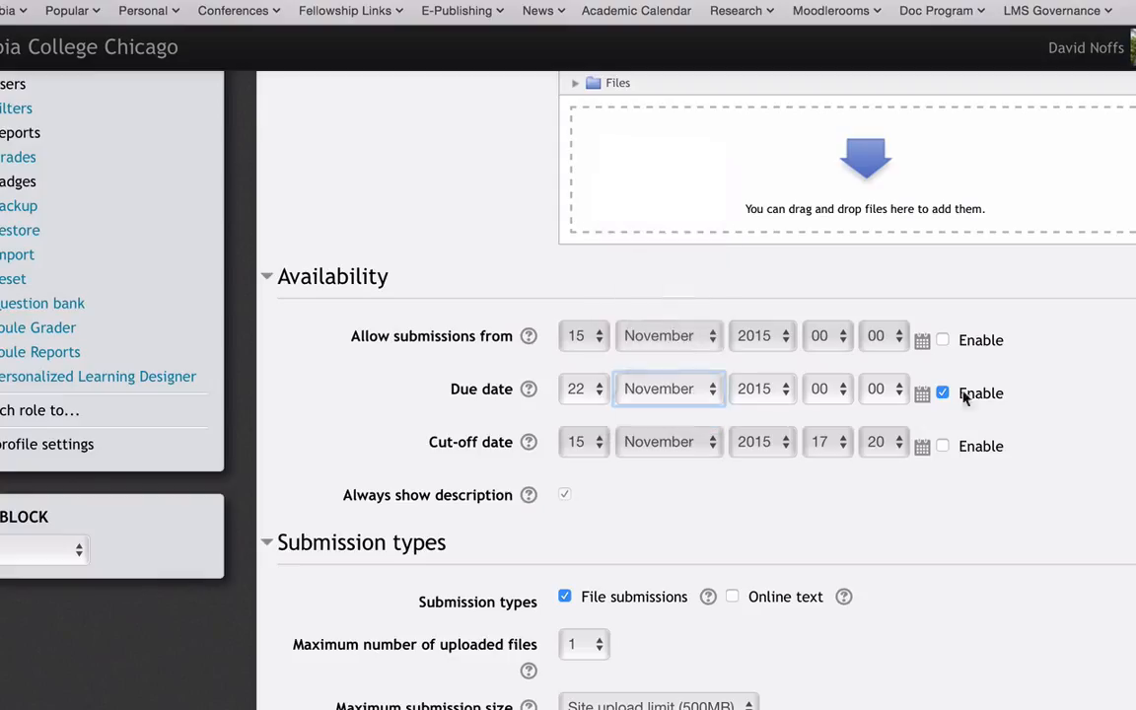
pyautogui.click(943, 394)
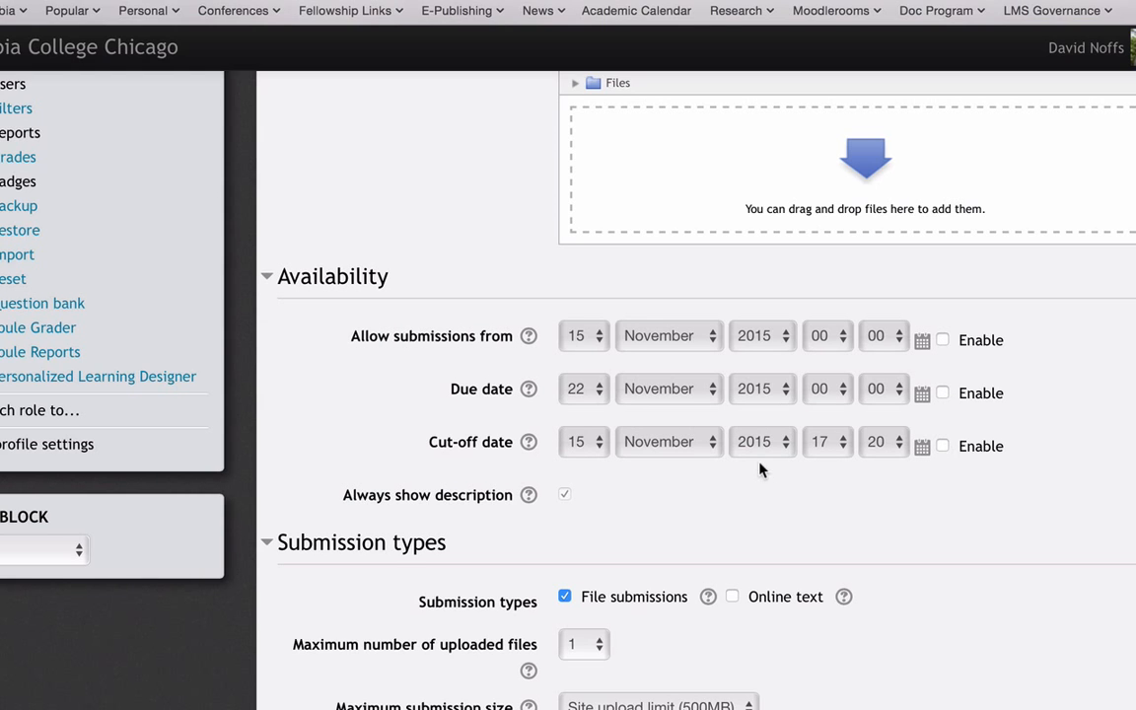
# Step: Review the file submission options, keeping file submissions enabled, one uploaded file and the 500MB site upload limit
pyautogui.scroll(-3, 621, 499)
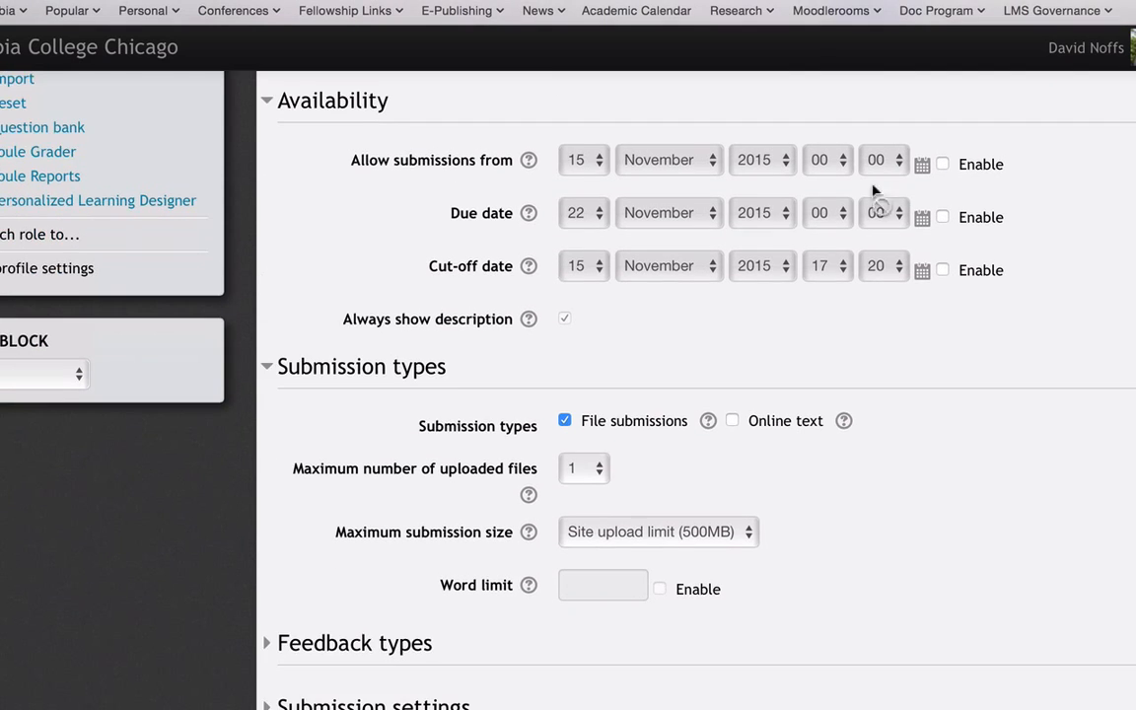
pyautogui.scroll(-1, 676, 381)
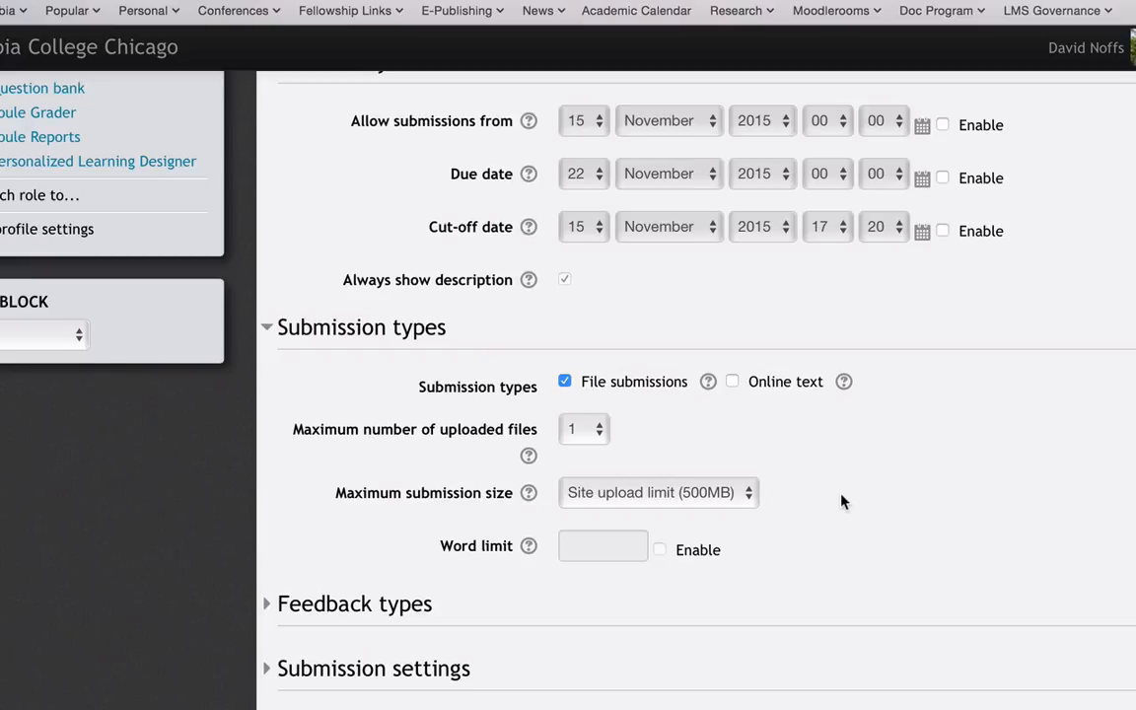
pyautogui.click(566, 383)
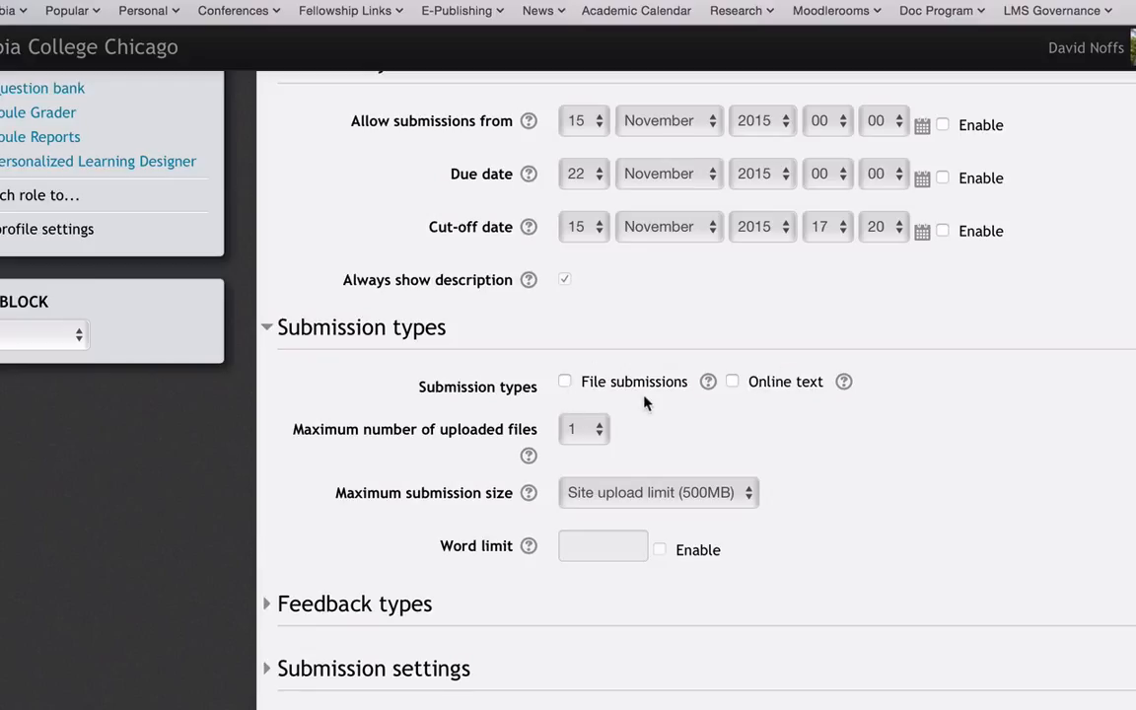
pyautogui.click(564, 382)
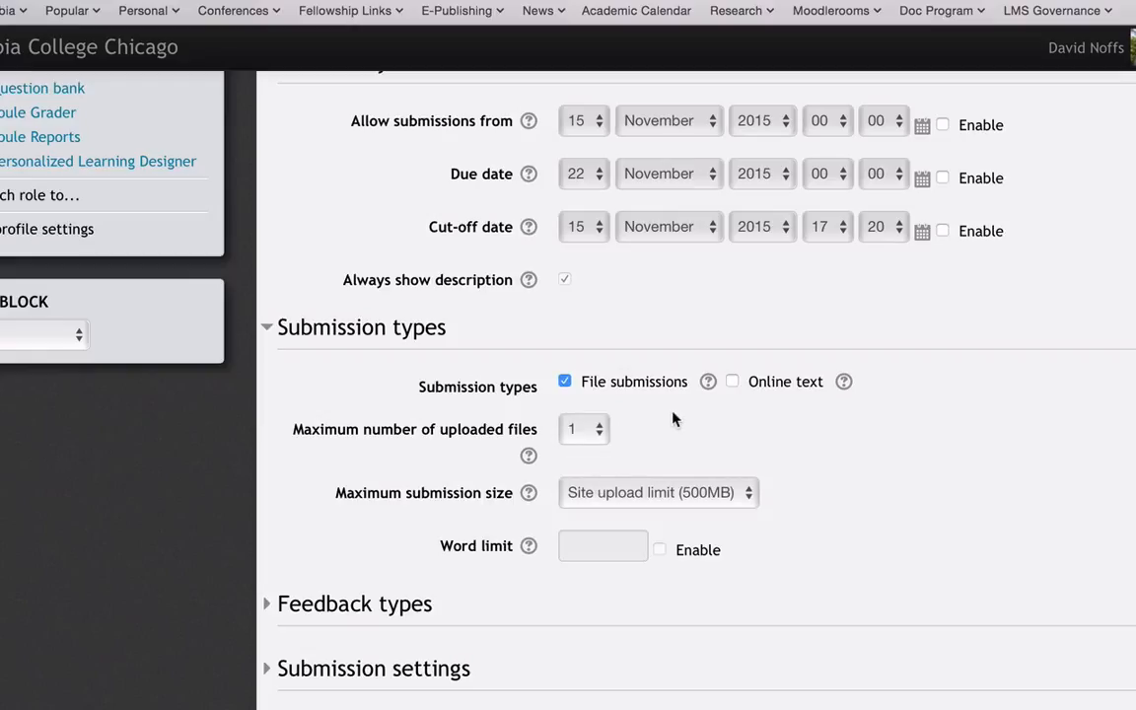
pyautogui.click(707, 503)
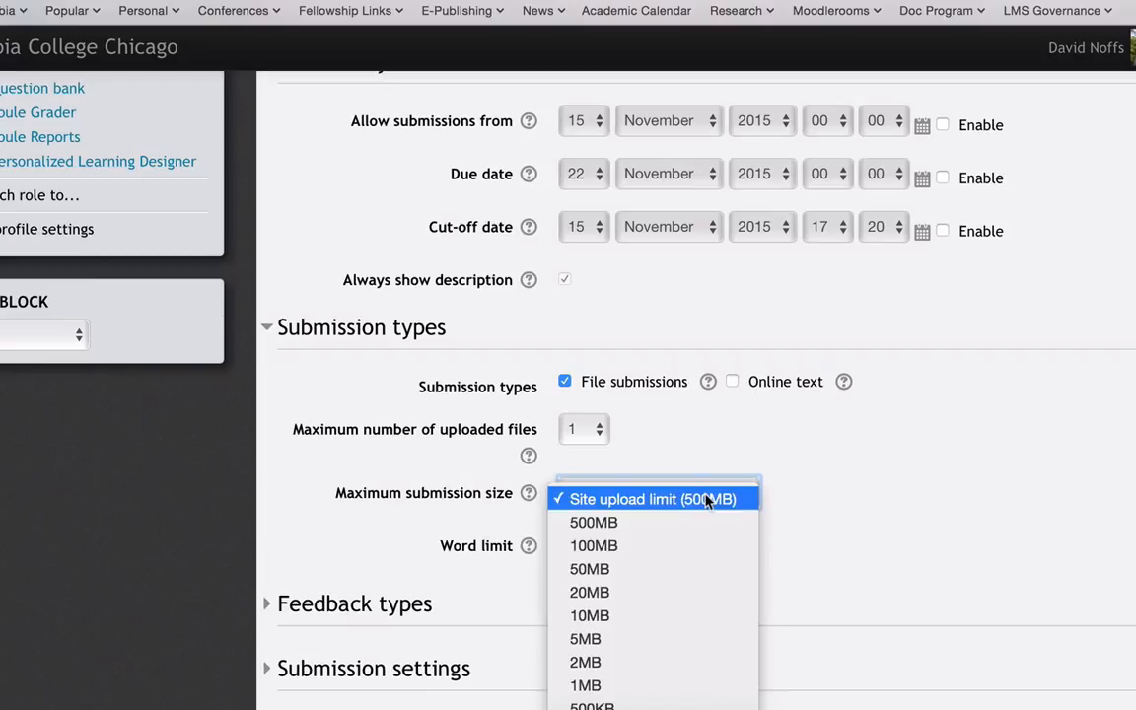
pyautogui.click(707, 500)
pyautogui.click(585, 433)
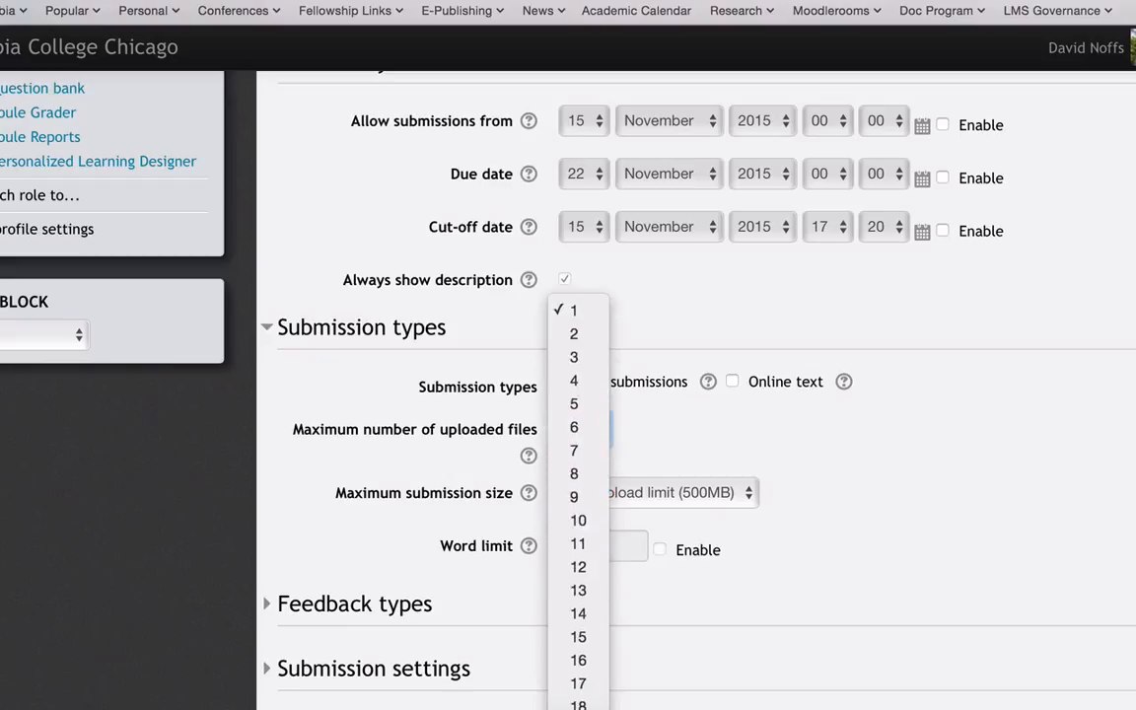
pyautogui.click(575, 313)
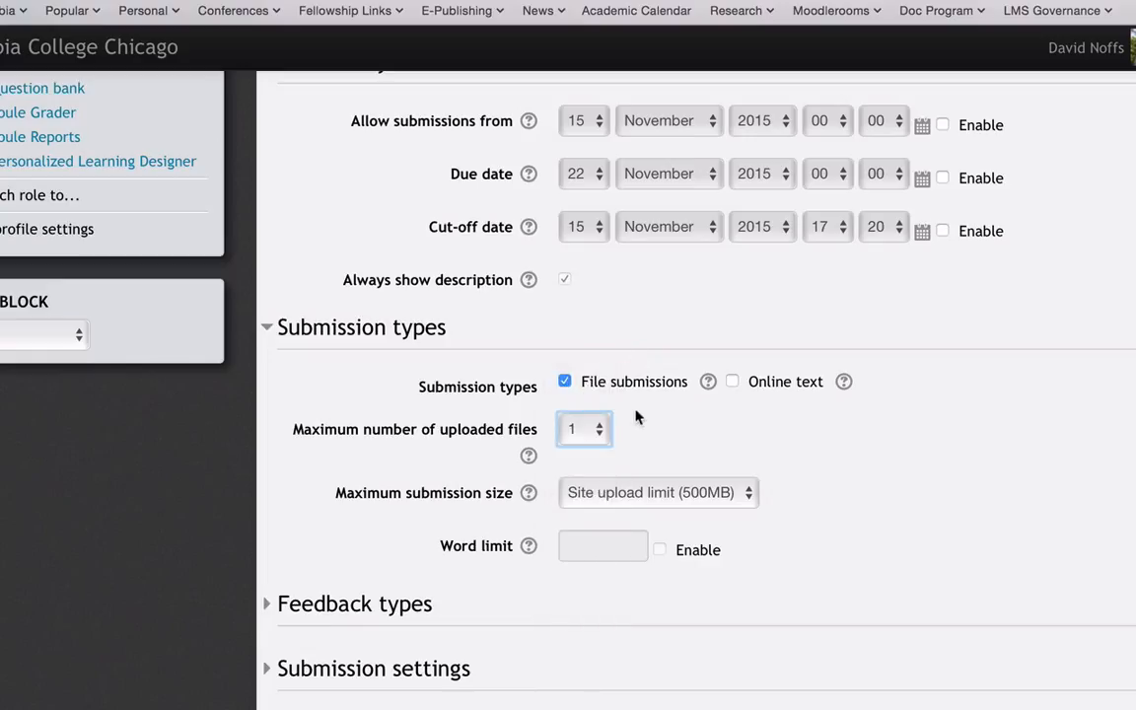
# Step: Enable online text submissions with a word limit of 500 alongside file submissions
pyautogui.click(734, 385)
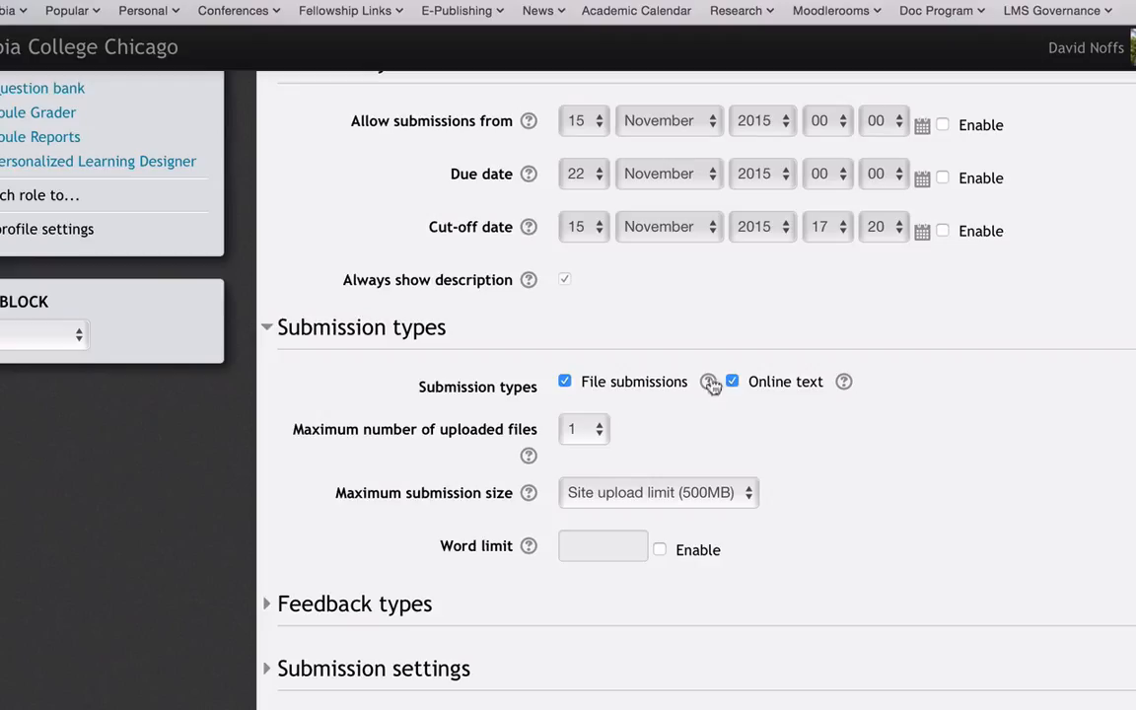
pyautogui.click(564, 382)
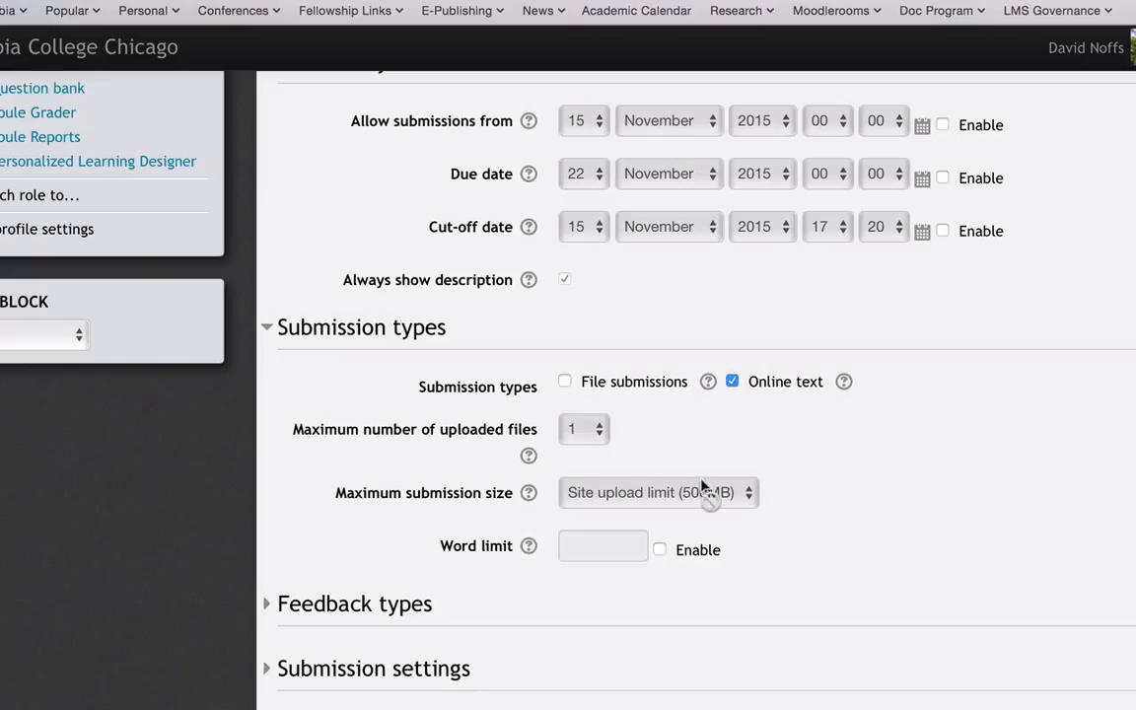
pyautogui.click(659, 550)
pyautogui.click(610, 547)
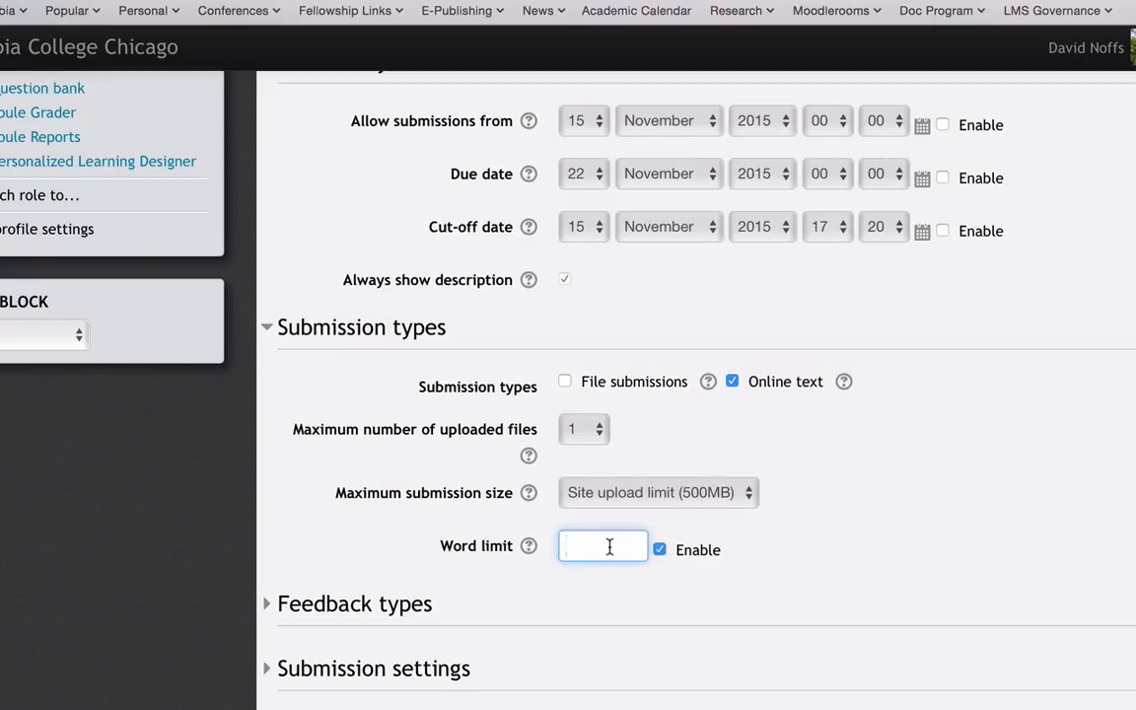
pyautogui.write('500')
pyautogui.click(565, 382)
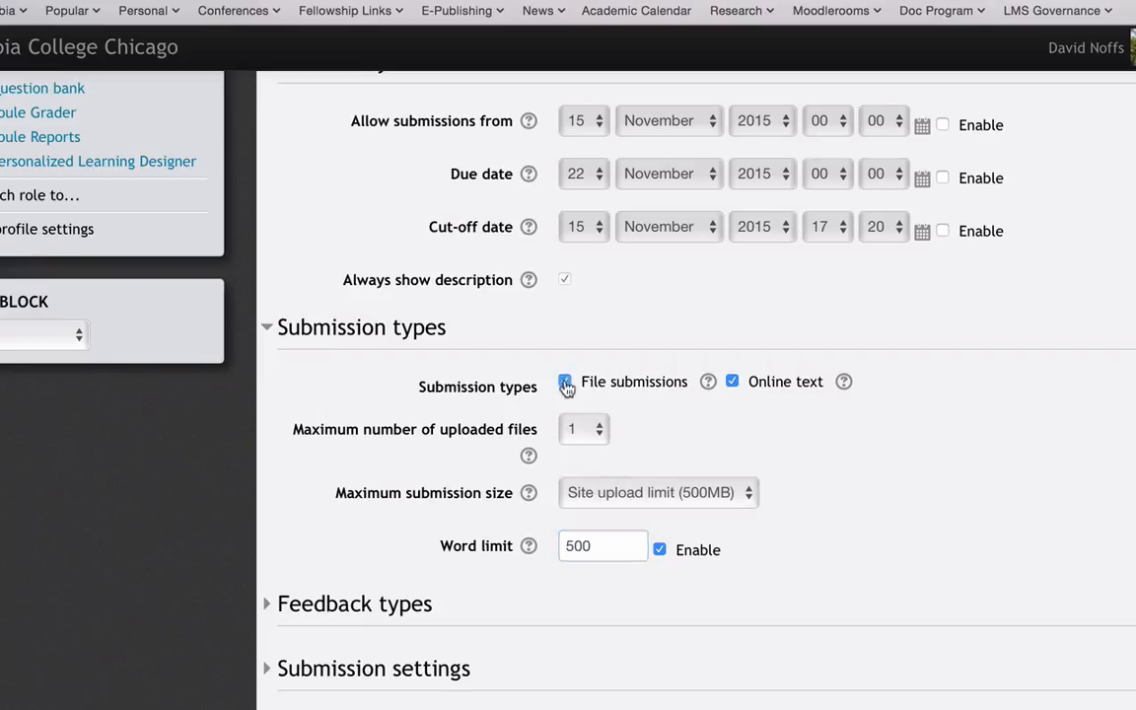
# Step: Set the maximum number of uploaded files for the assignment to 5
pyautogui.click(585, 430)
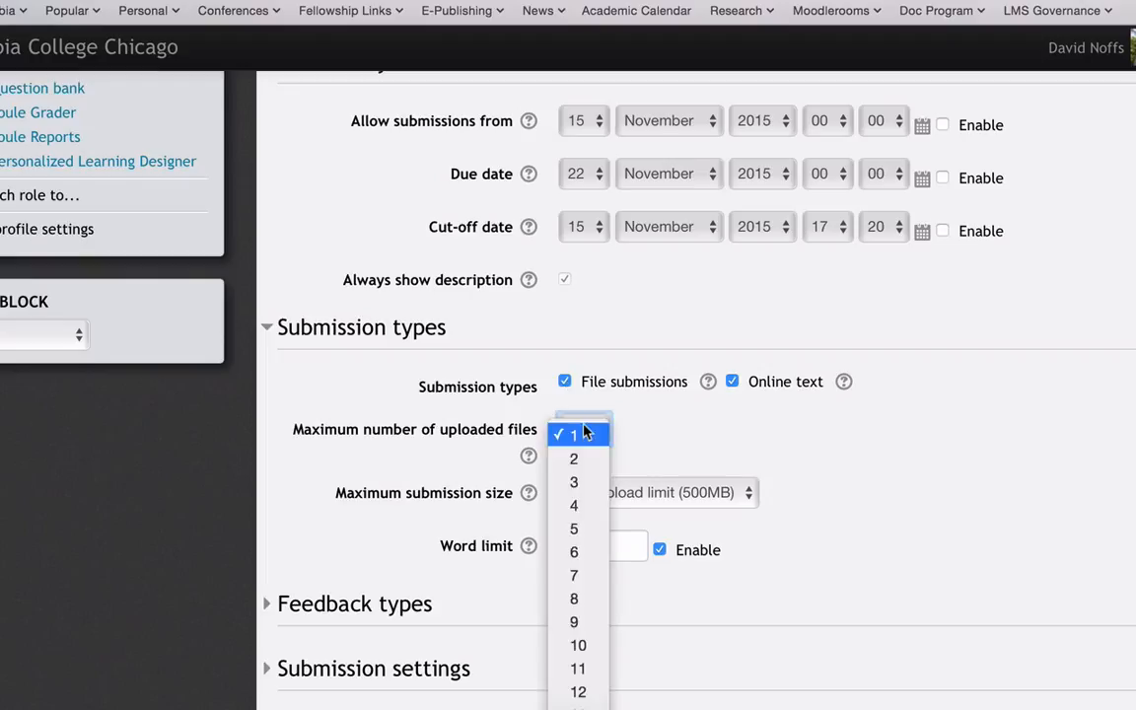
pyautogui.click(582, 531)
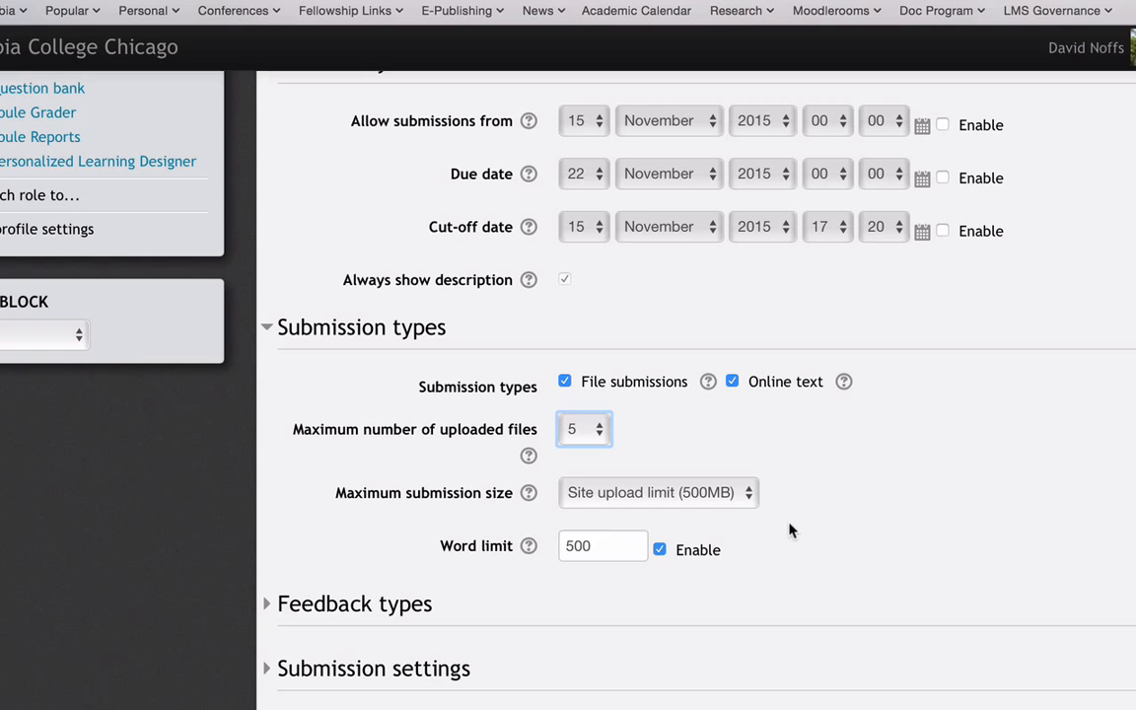
pyautogui.scroll(-5, 789, 530)
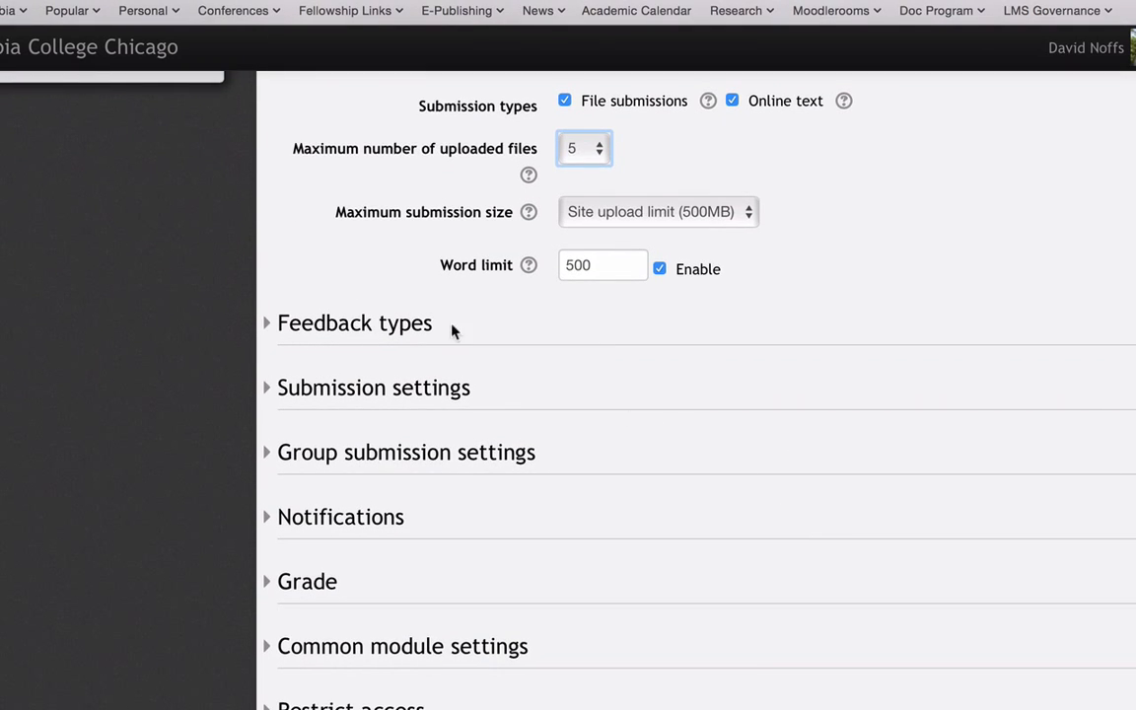
# Step: Review the assignment's feedback types, keeping only feedback comments enabled
pyautogui.click(268, 327)
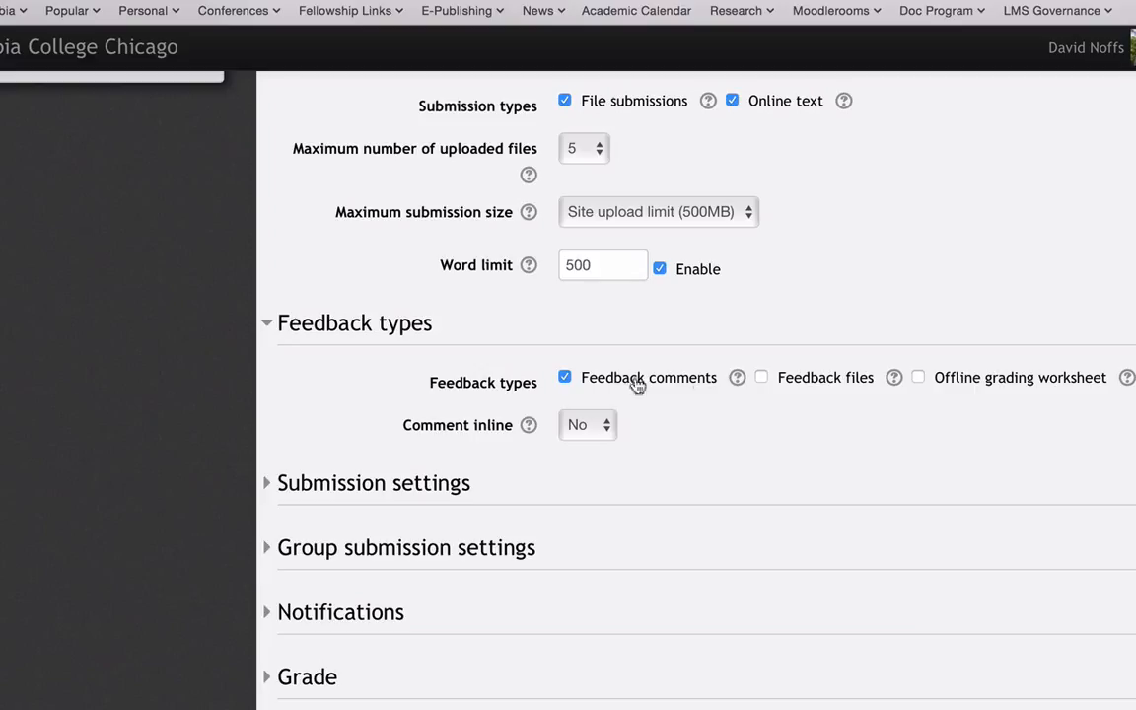
pyautogui.click(763, 378)
pyautogui.click(773, 384)
pyautogui.scroll(-3, 679, 432)
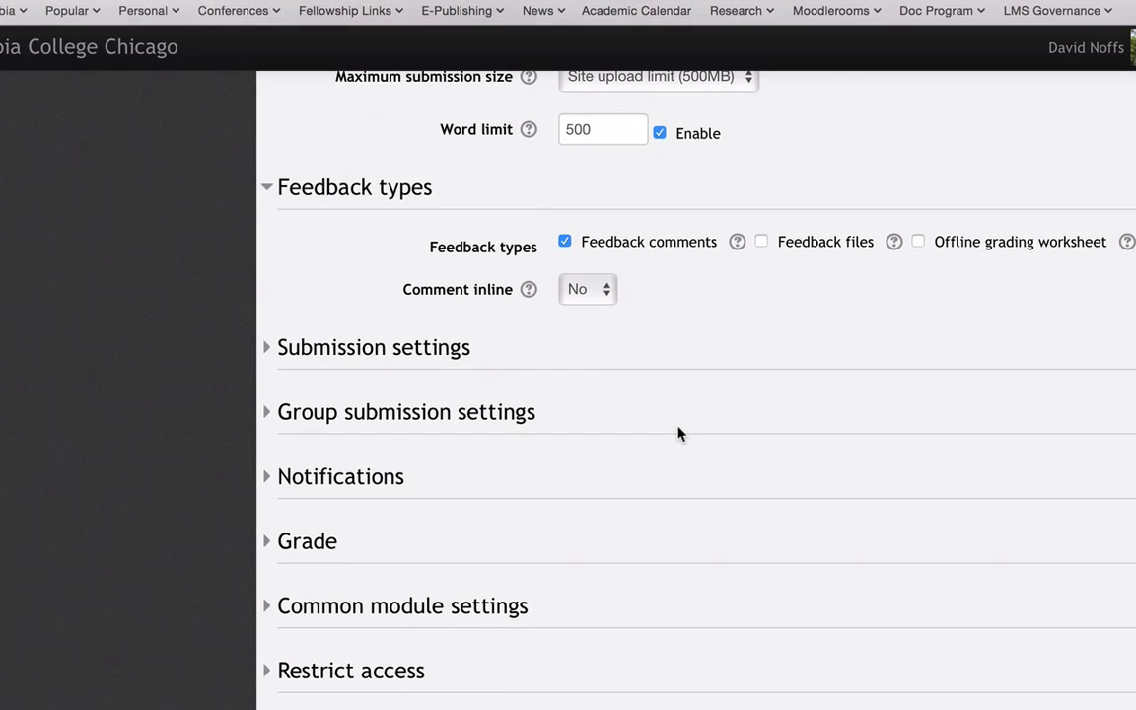
# Step: Review the submission settings, keeping the requirement that students accept the submission statement at No
pyautogui.click(272, 350)
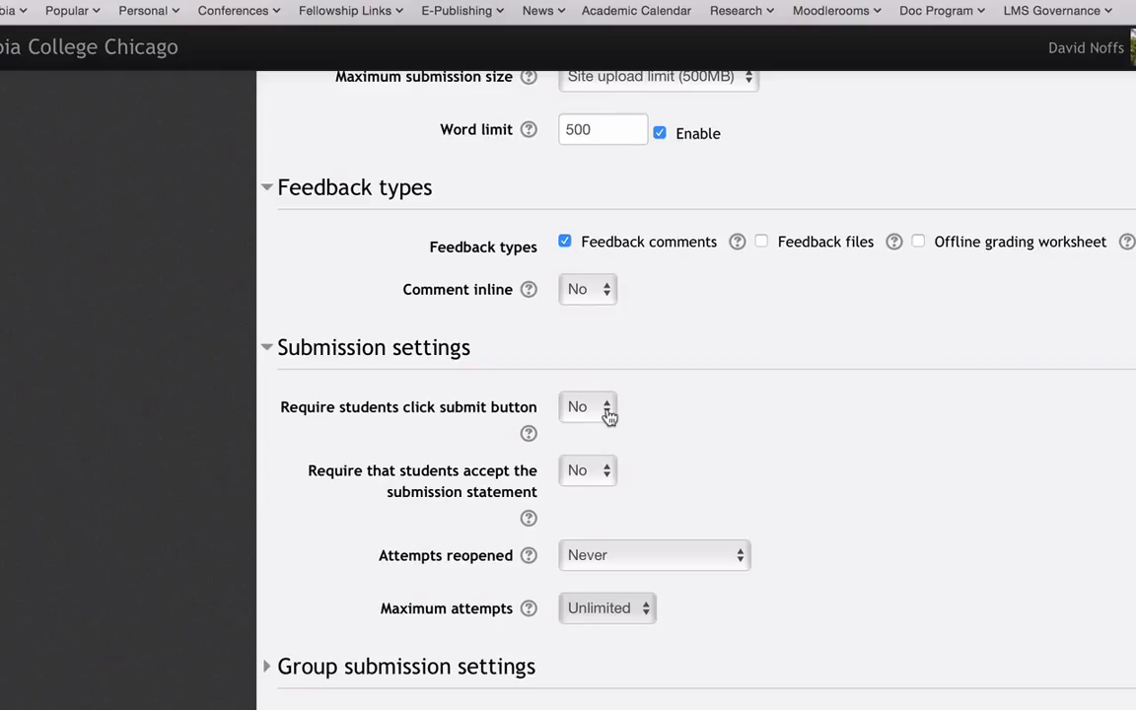
pyautogui.click(605, 474)
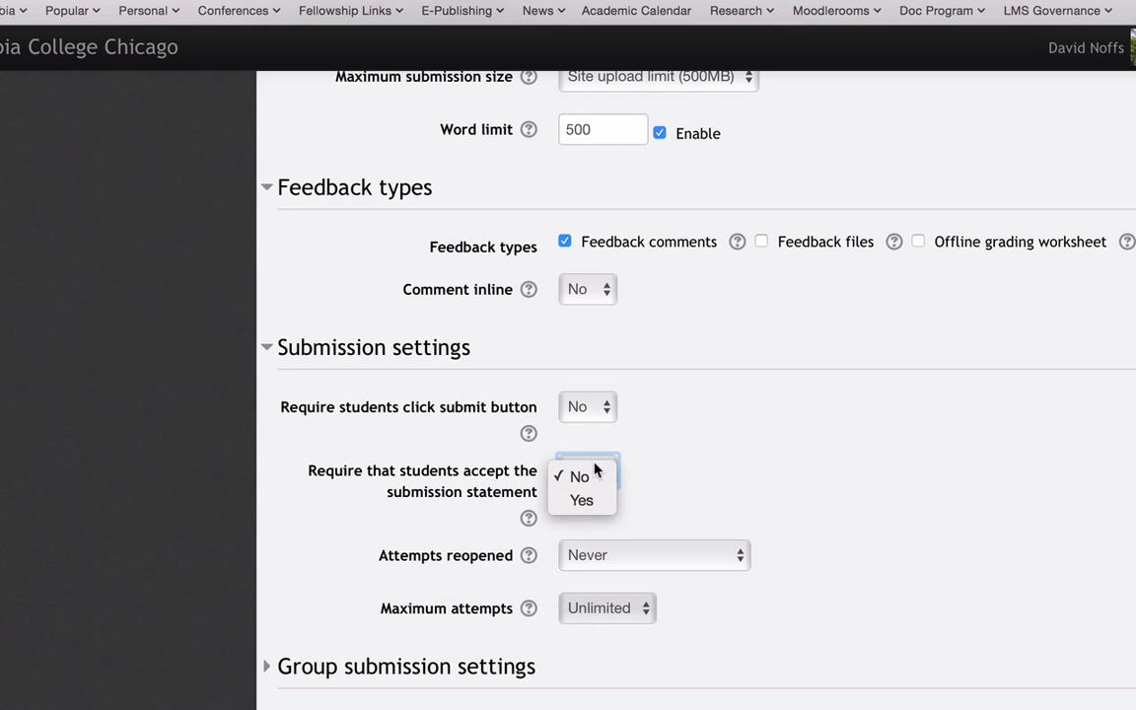
pyautogui.click(592, 478)
pyautogui.scroll(-2, 836, 481)
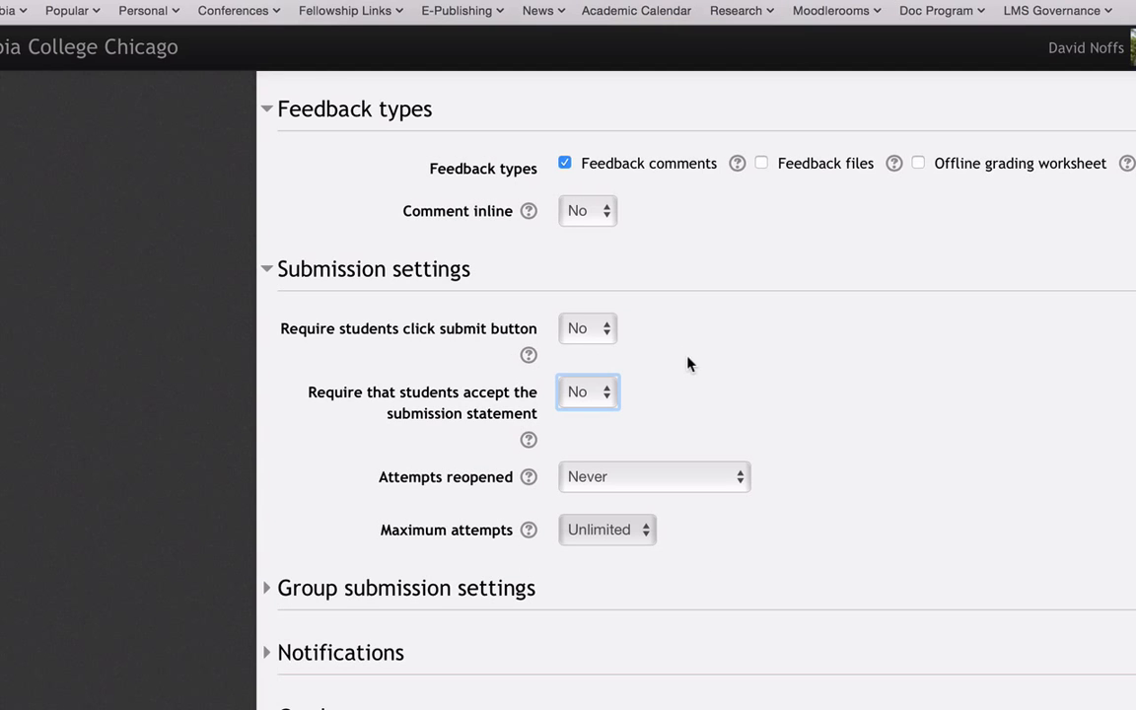
pyautogui.scroll(-4, 738, 380)
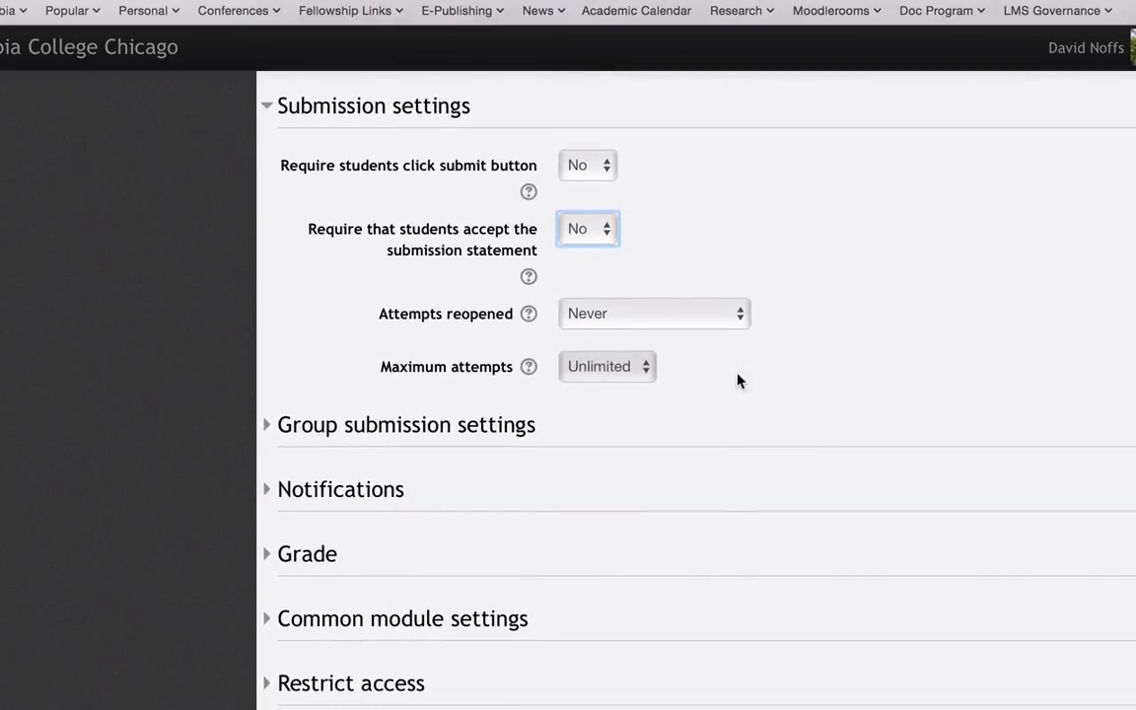
pyautogui.click(268, 106)
# Step: Examine the group submission settings and the grader and student notification options
pyautogui.click(274, 173)
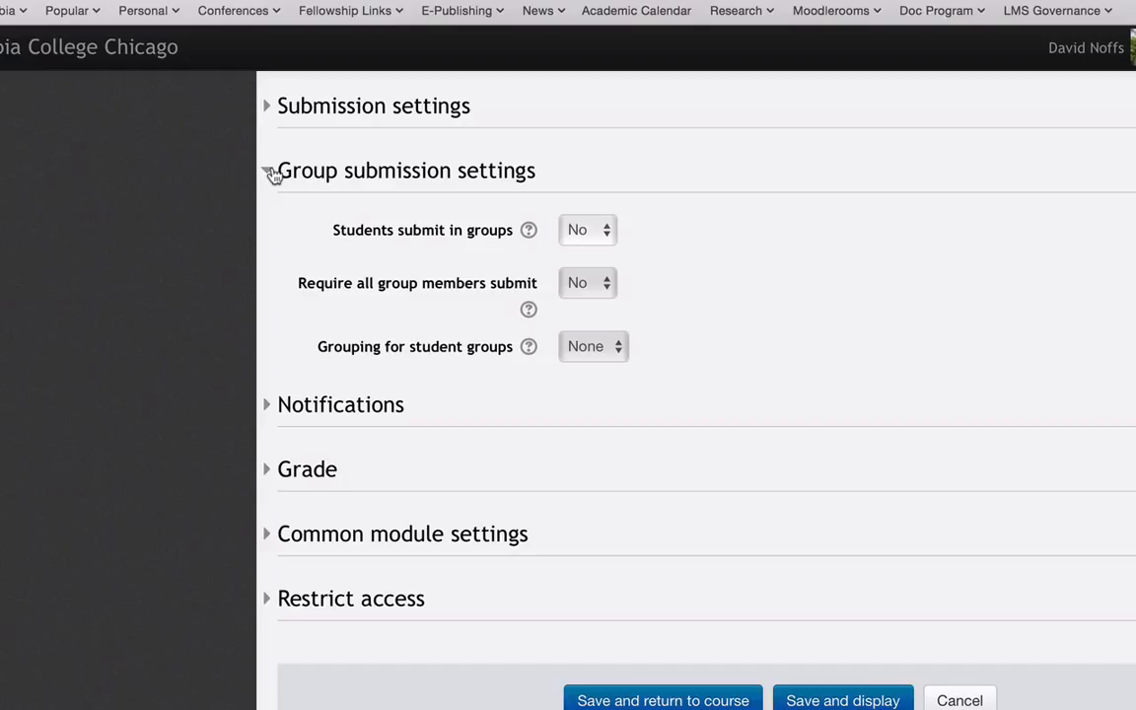
pyautogui.click(273, 173)
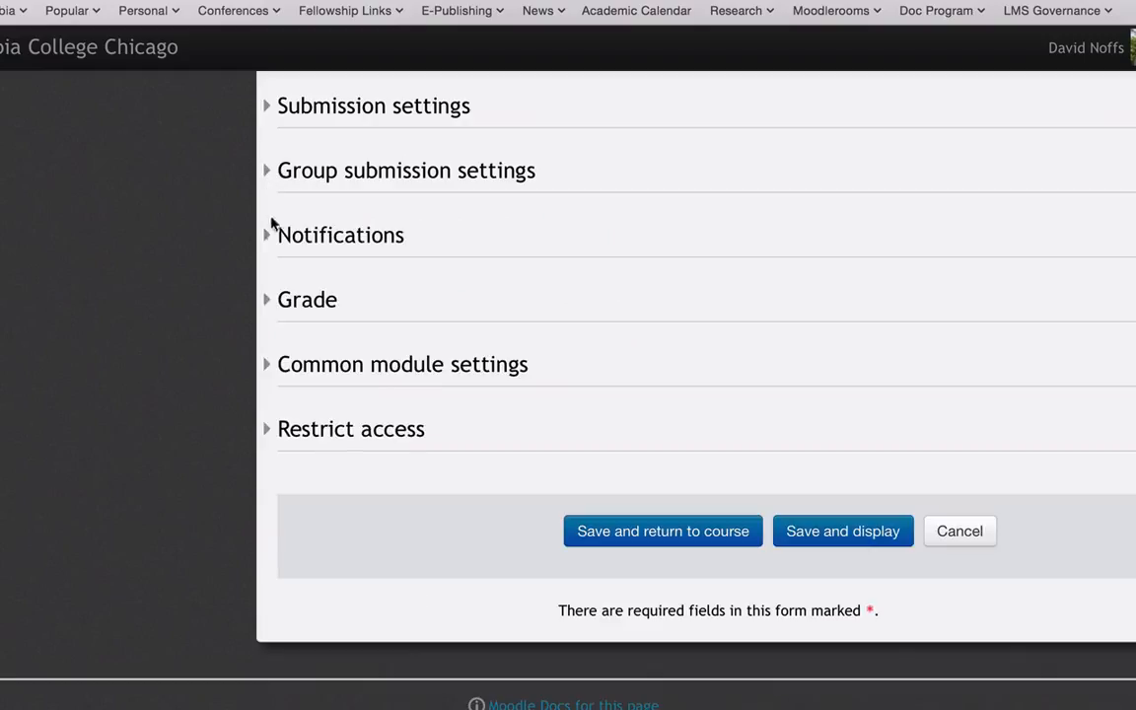
pyautogui.click(267, 237)
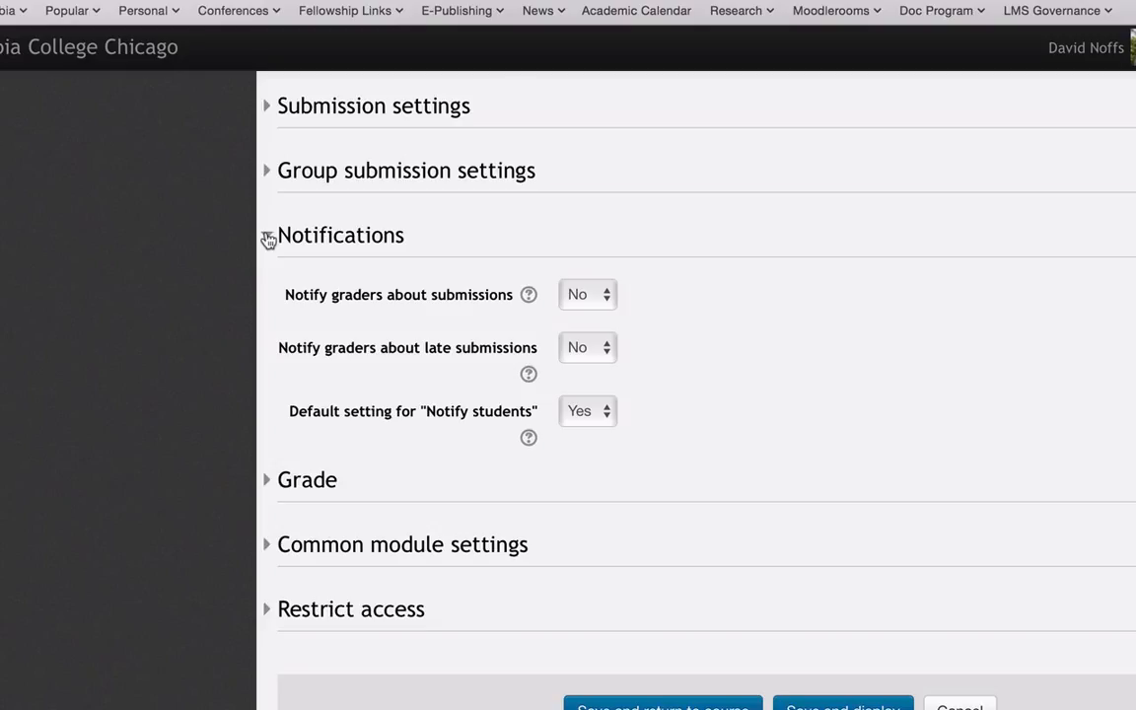
pyautogui.click(267, 237)
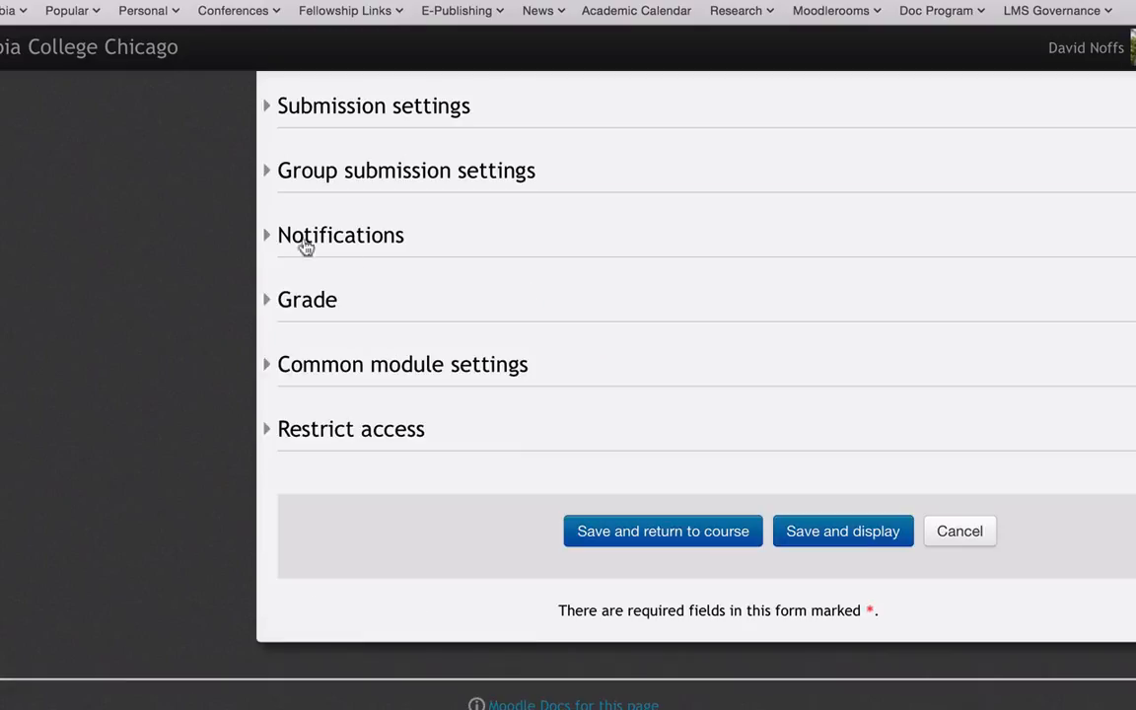
# Step: Set the assignment's maximum points to 20 in the grade settings
pyautogui.click(271, 304)
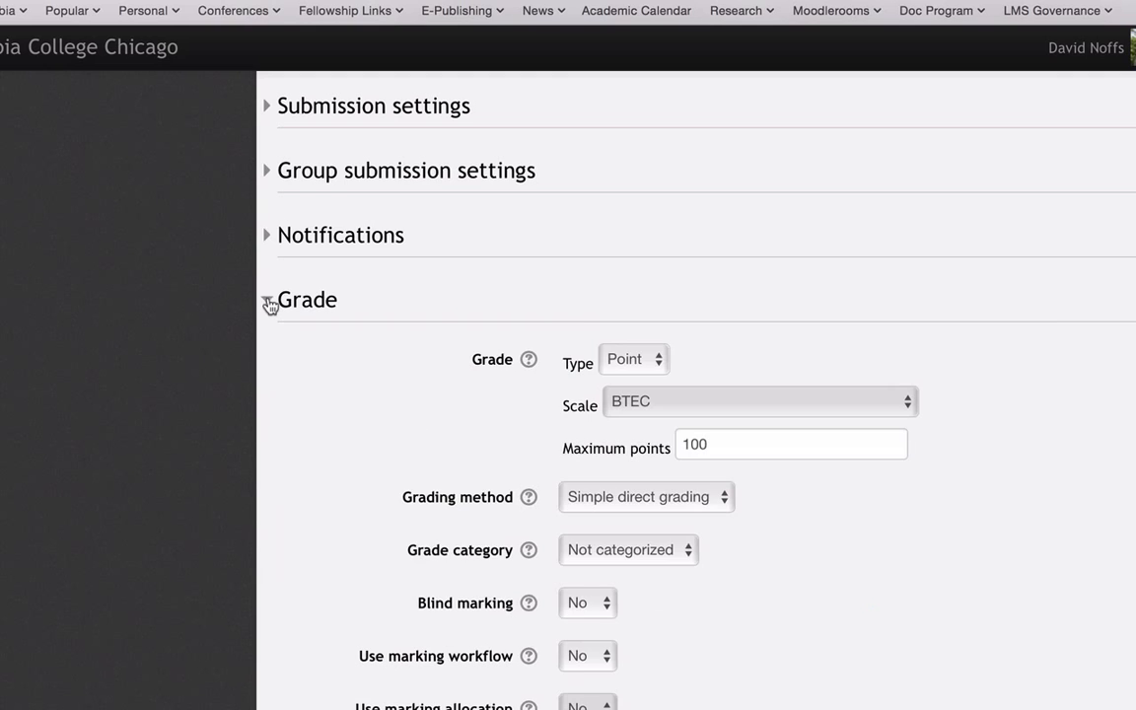
pyautogui.scroll(-2, 942, 365)
pyautogui.scroll(-1, 951, 375)
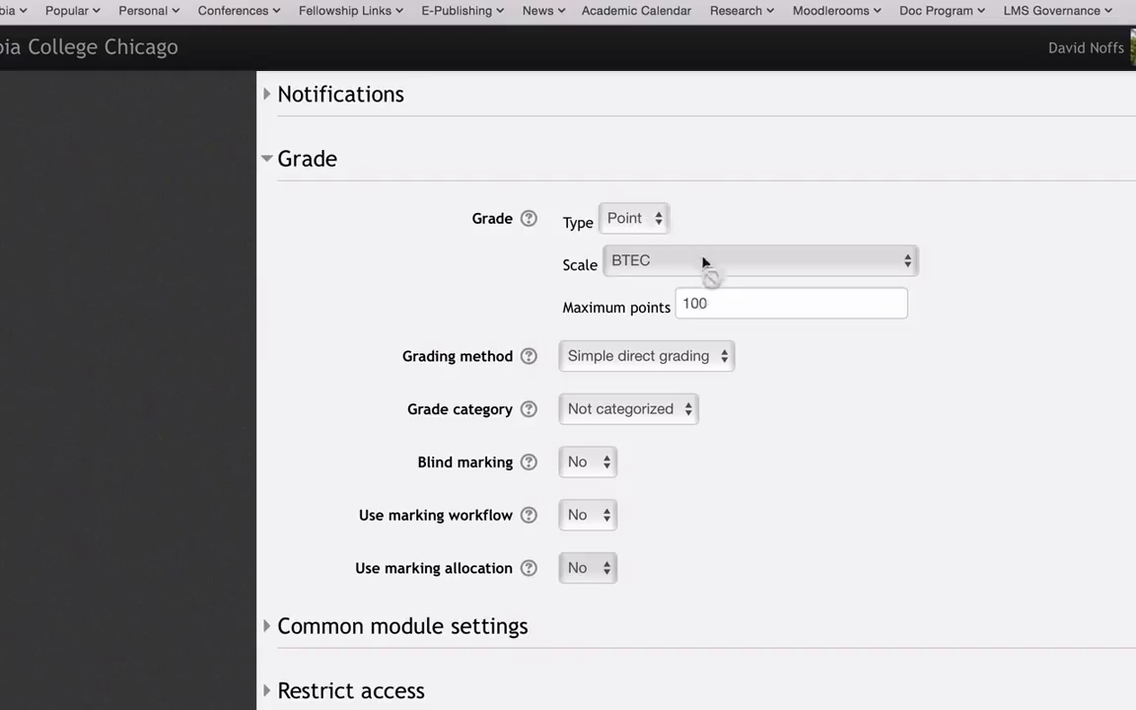
pyautogui.moveTo(720, 303); pyautogui.dragTo(674, 307)
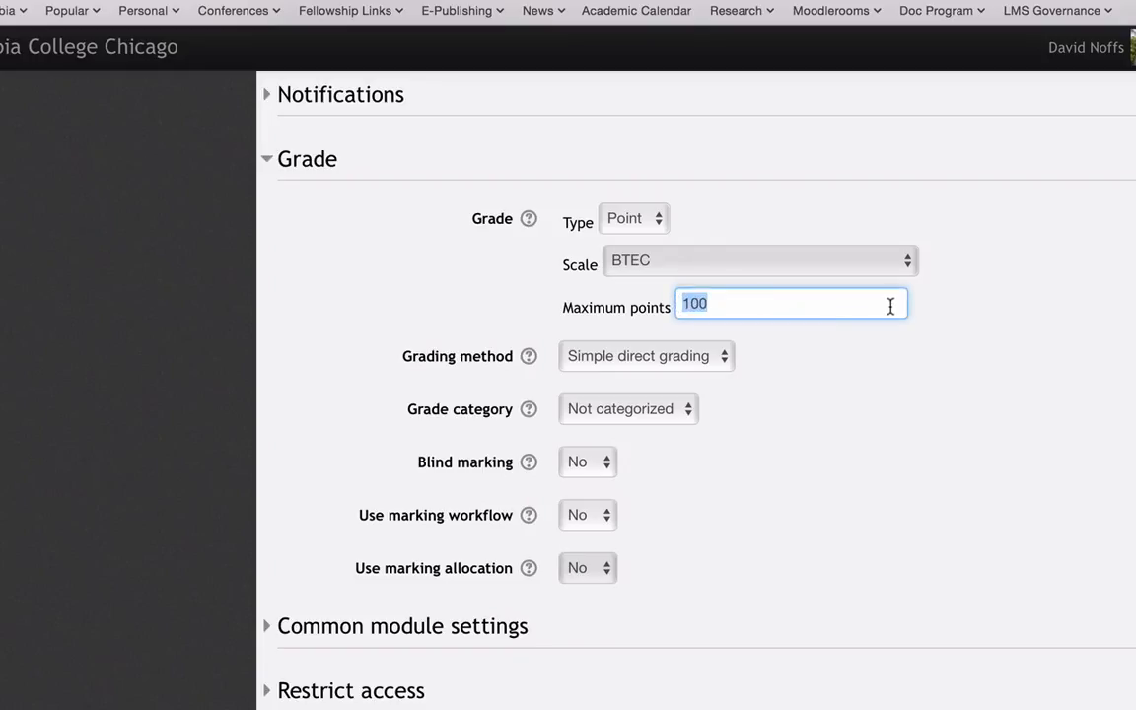
pyautogui.write('10')
pyautogui.press('BackSpace')
pyautogui.press('BackSpace')
pyautogui.write('20')
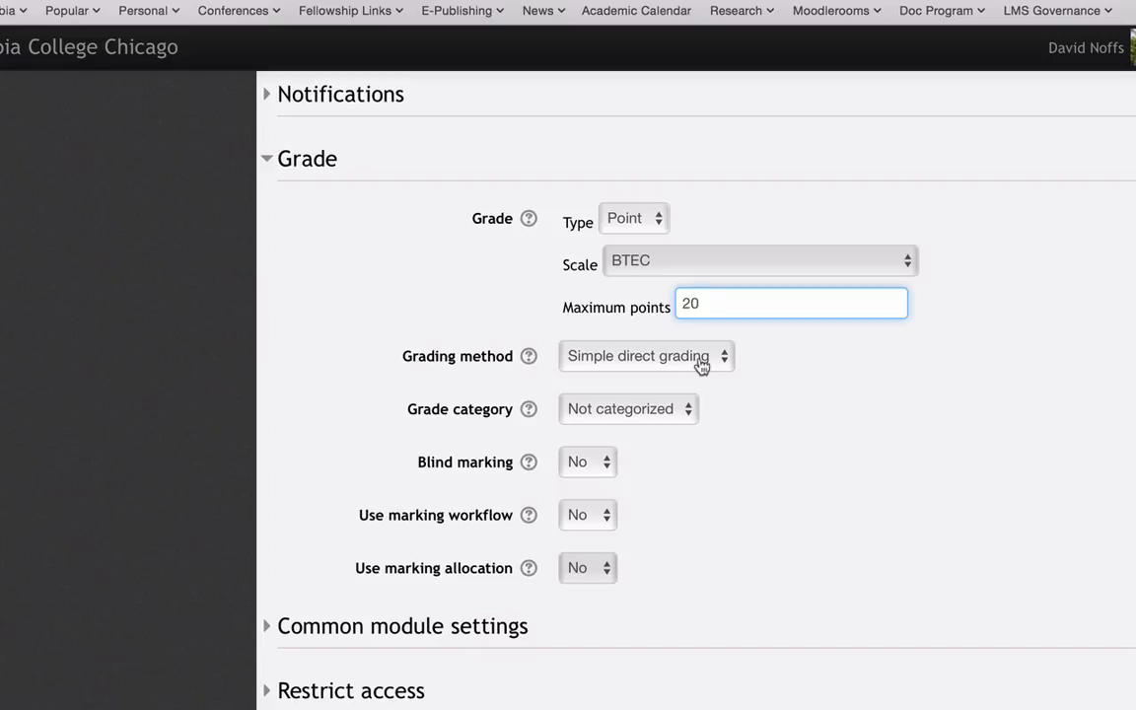
# Step: Review the available grade categories and read the help on using marking allocation
pyautogui.click(676, 412)
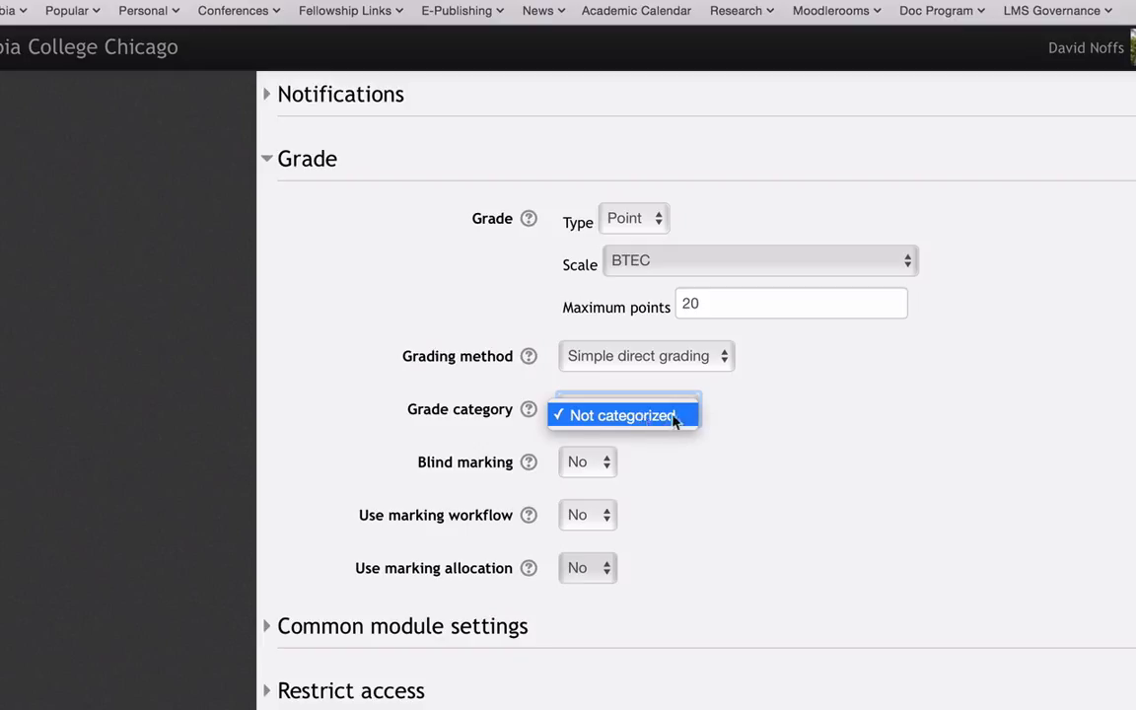
pyautogui.click(771, 419)
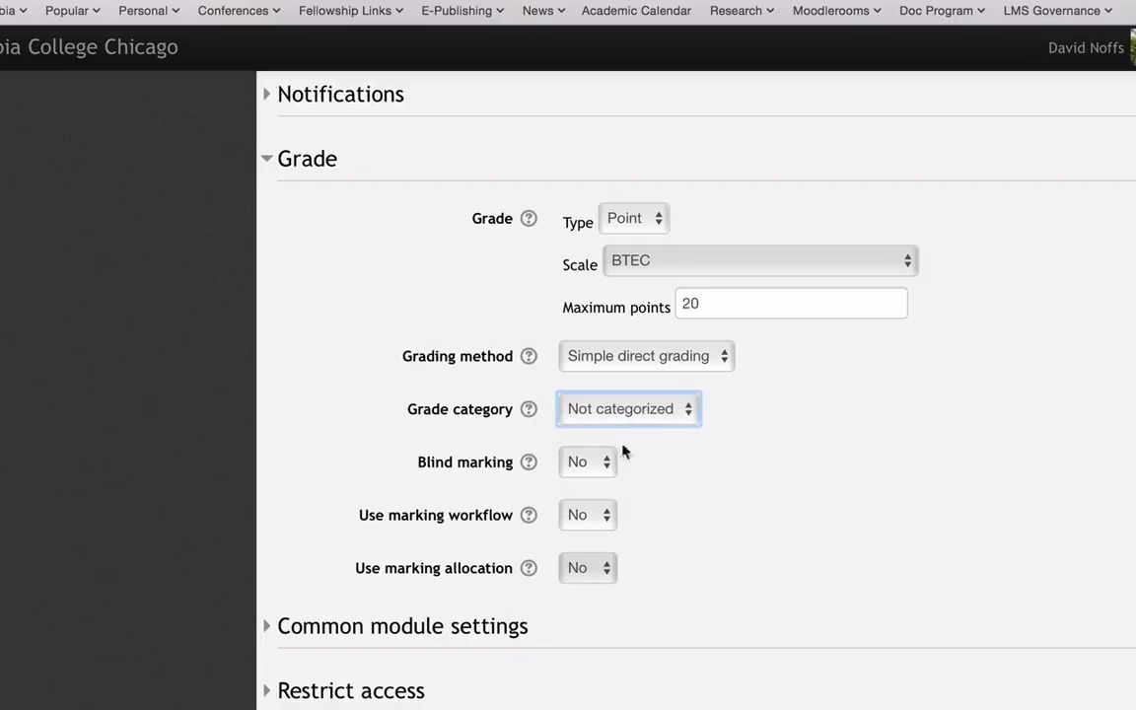
pyautogui.scroll(-2, 685, 481)
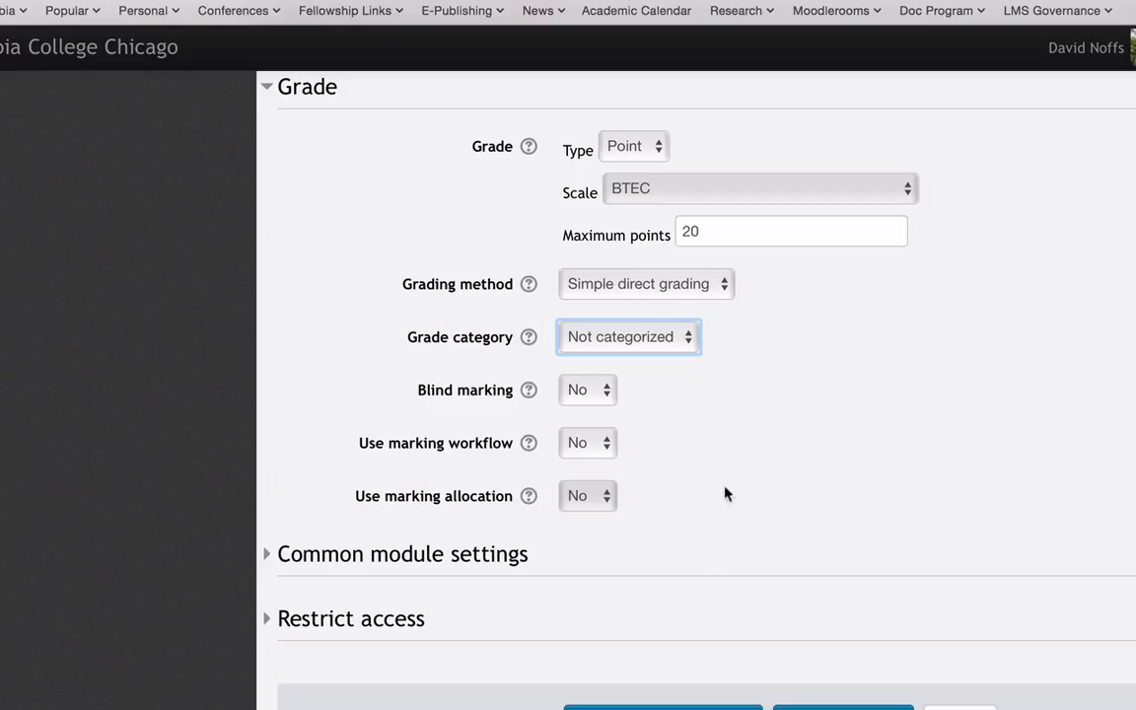
pyautogui.scroll(-2, 664, 525)
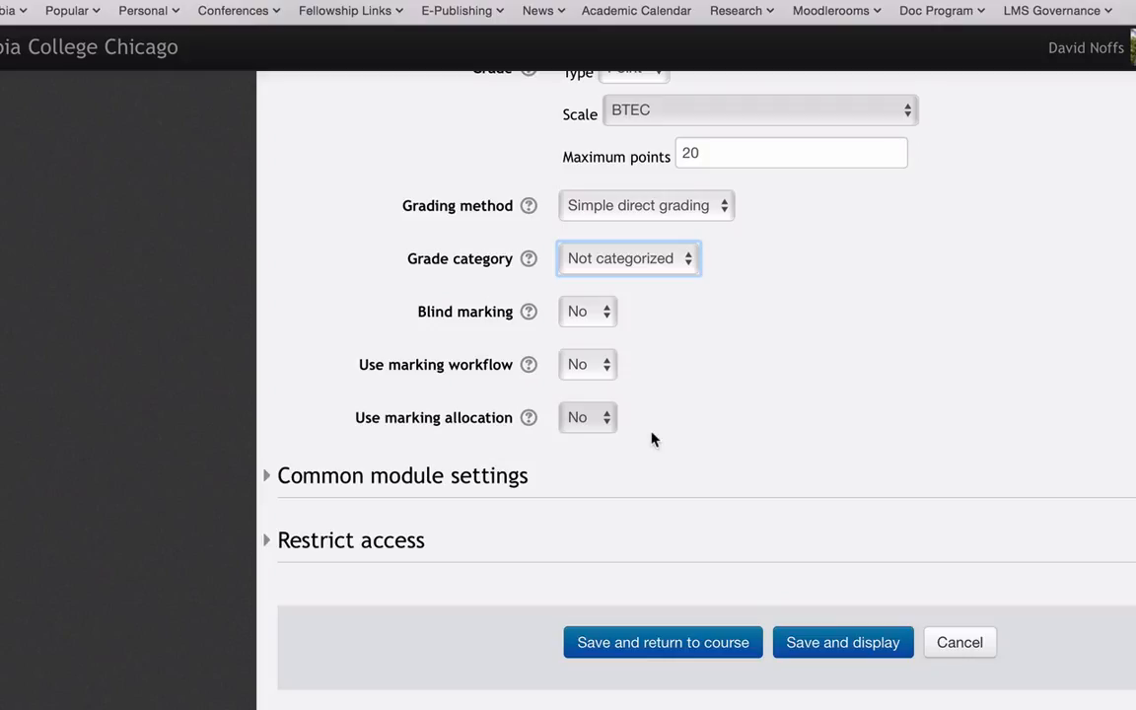
pyautogui.click(529, 417)
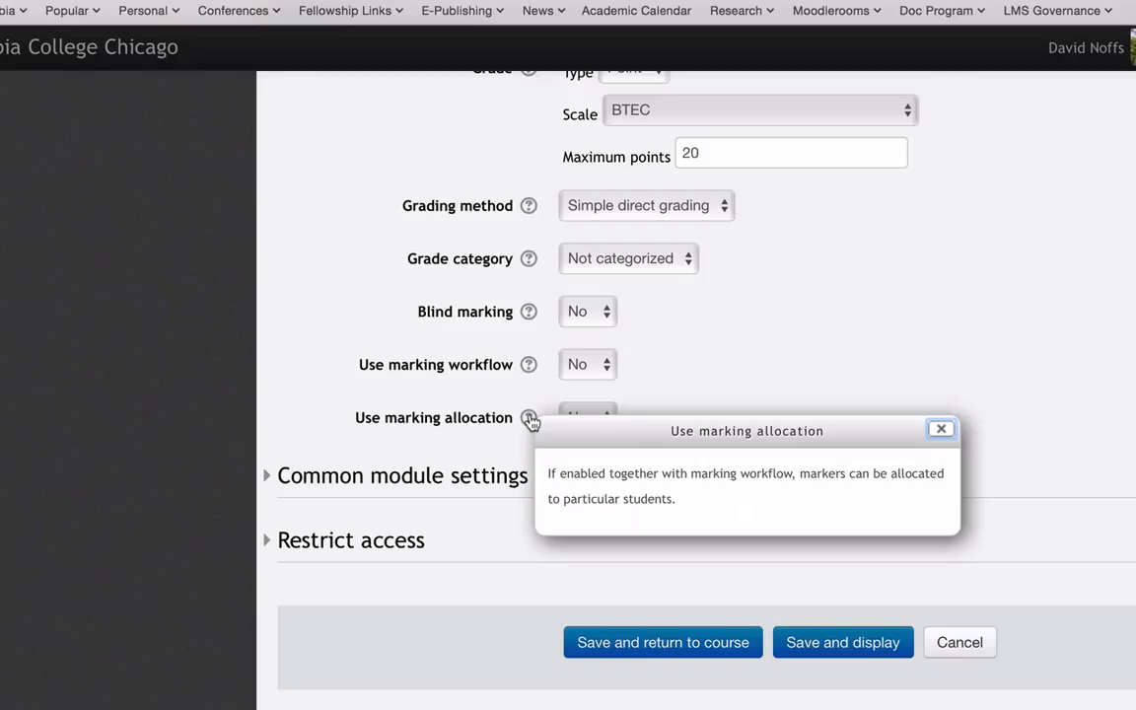
pyautogui.click(530, 420)
pyautogui.click(942, 430)
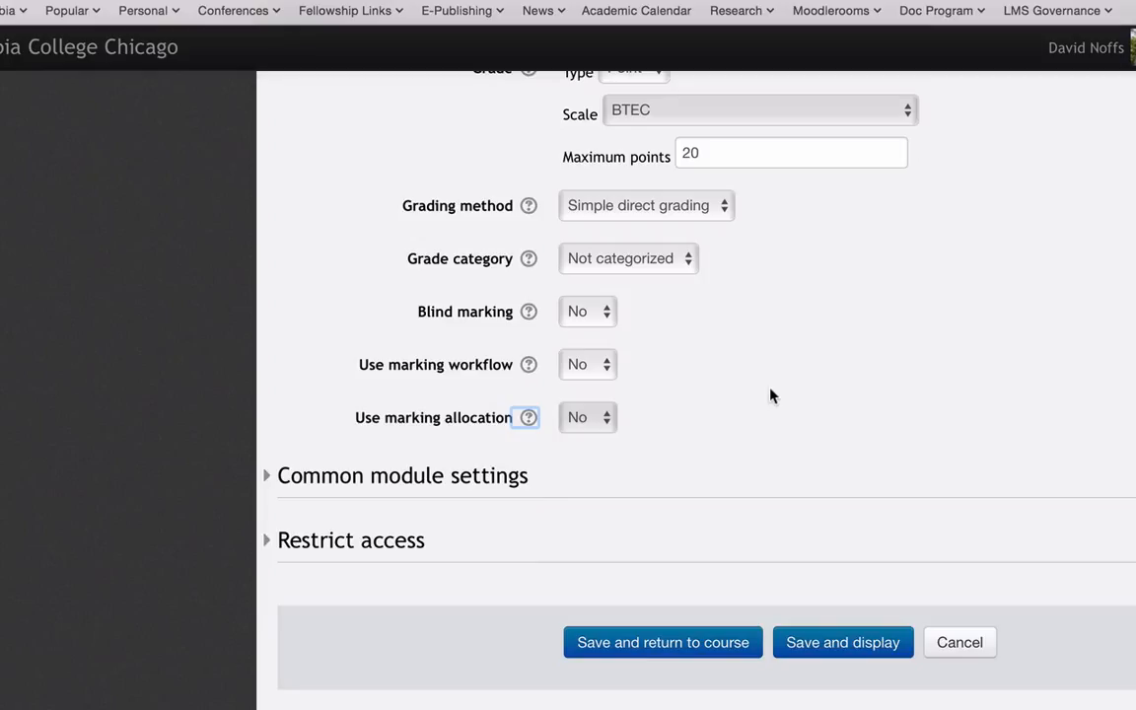
# Step: Review the common module settings, keeping the assignment's visibility at Show
pyautogui.click(266, 479)
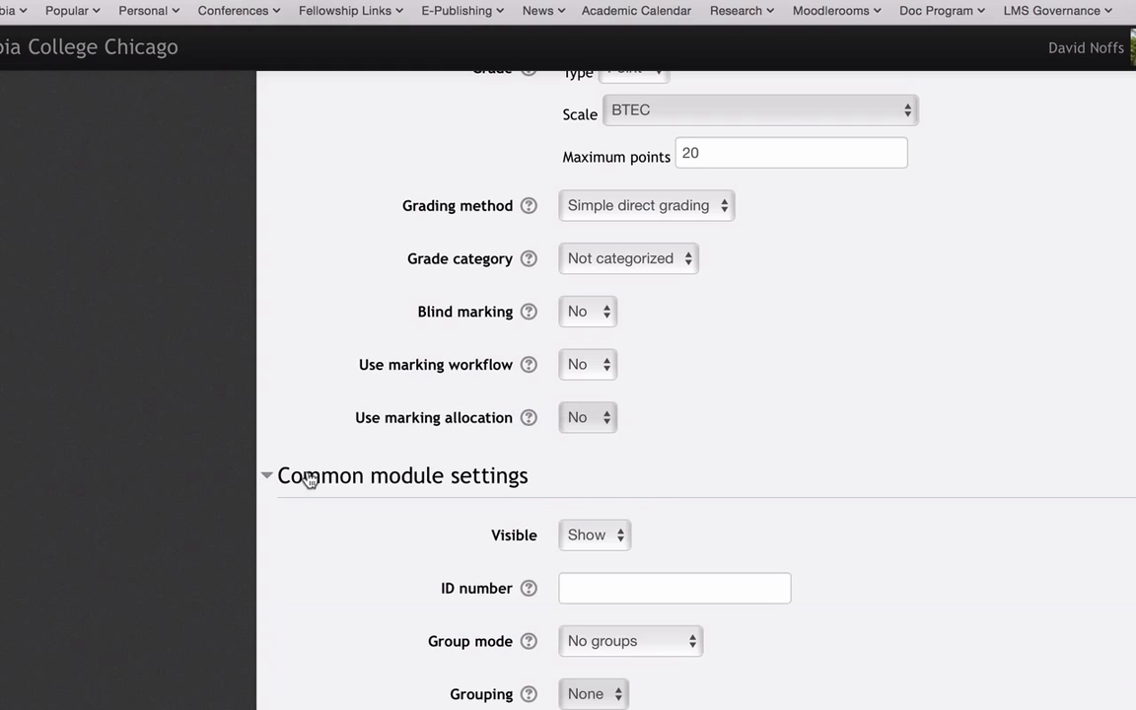
pyautogui.scroll(-2, 707, 464)
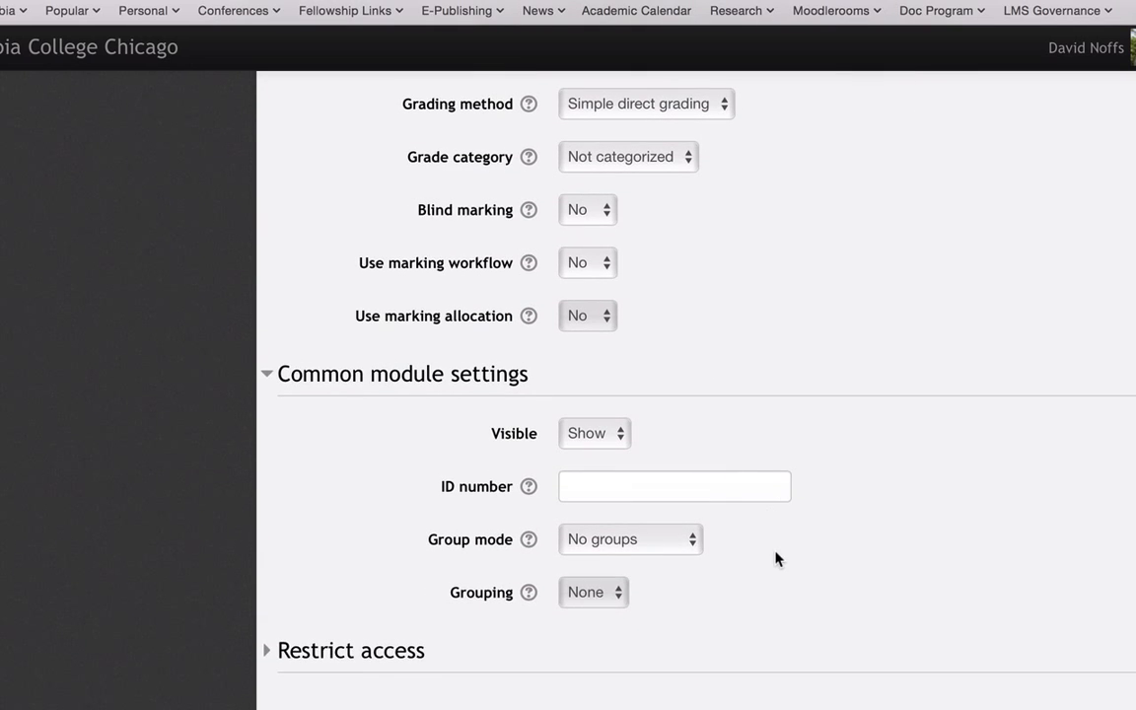
pyautogui.click(617, 438)
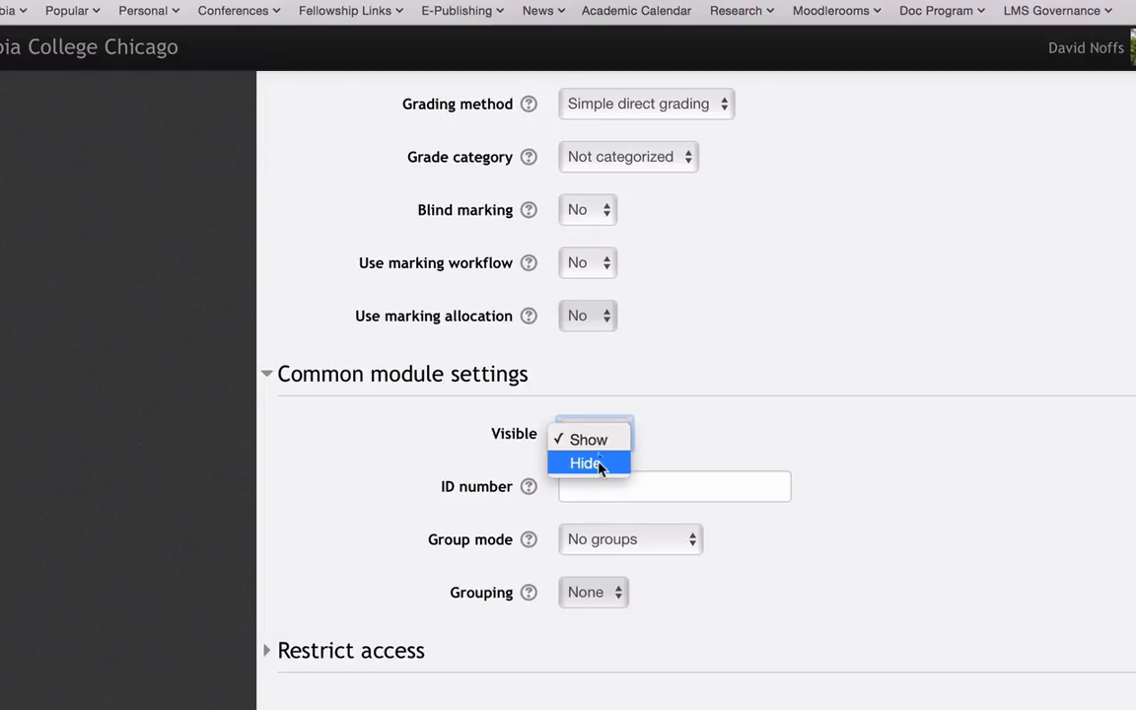
pyautogui.click(600, 444)
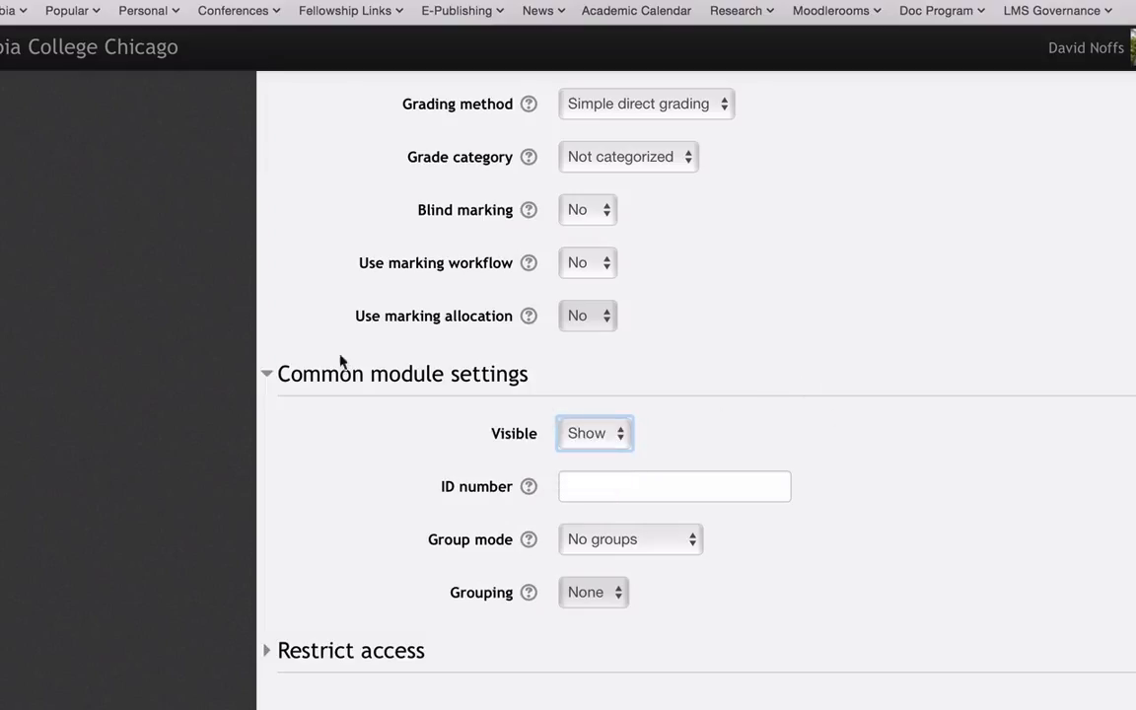
pyautogui.click(267, 375)
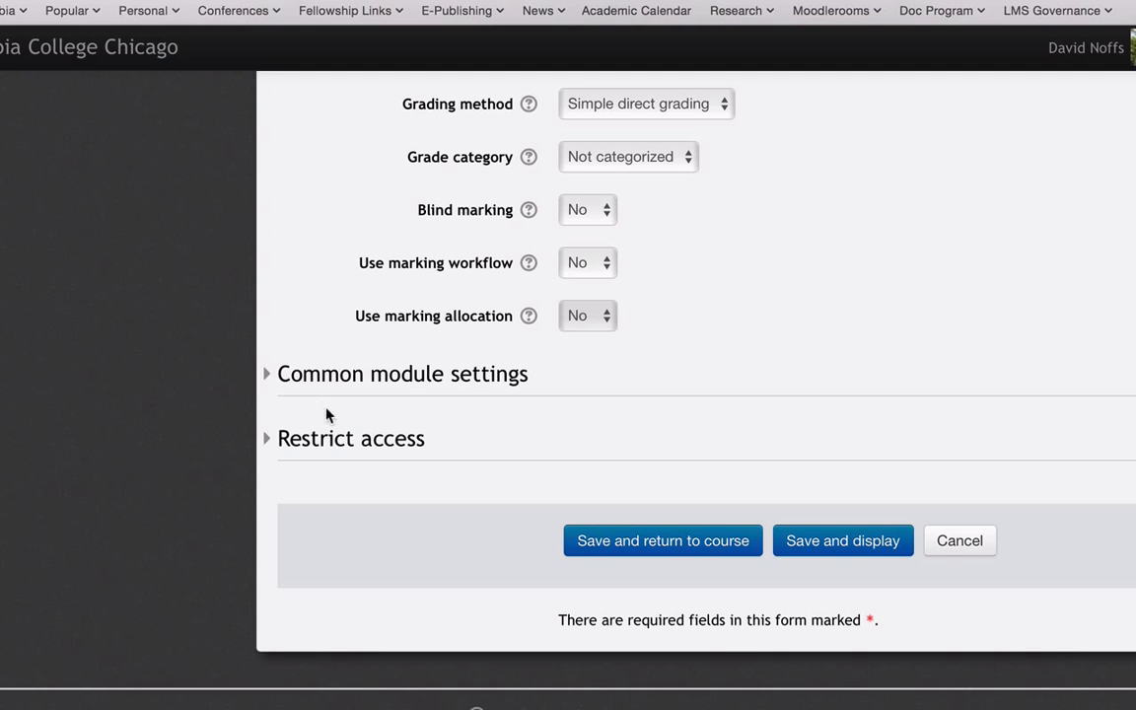
# Step: Examine the access restriction types available for the assignment without adding one
pyautogui.click(266, 439)
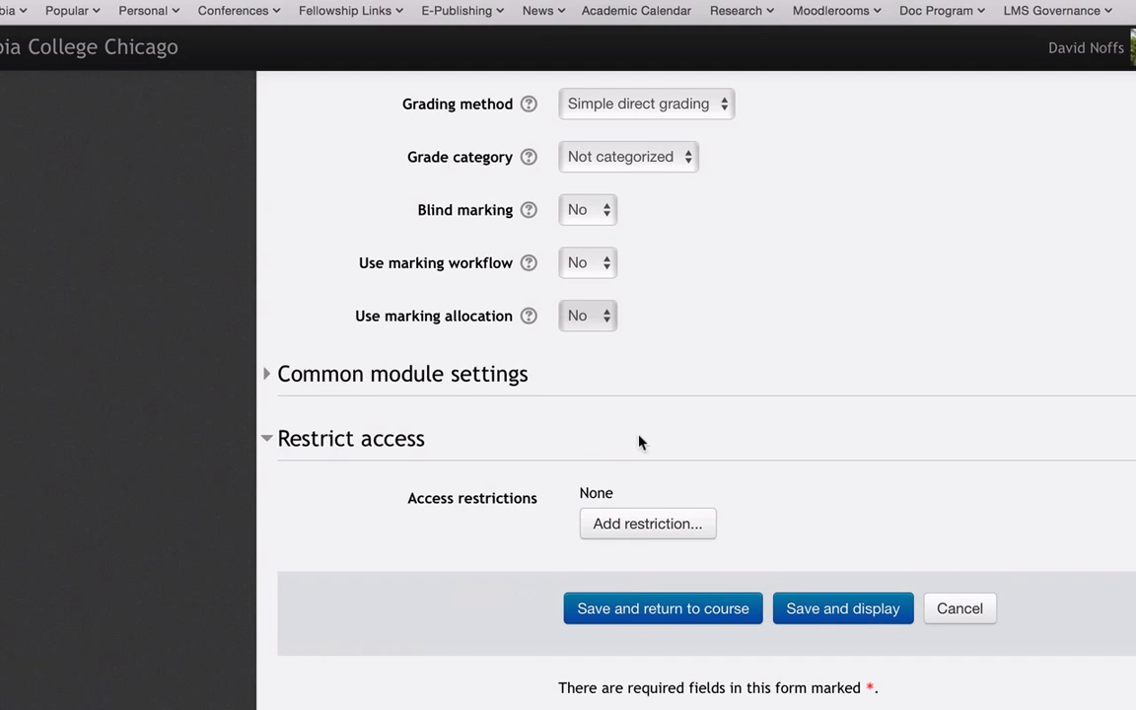
pyautogui.scroll(-2, 639, 441)
pyautogui.click(680, 453)
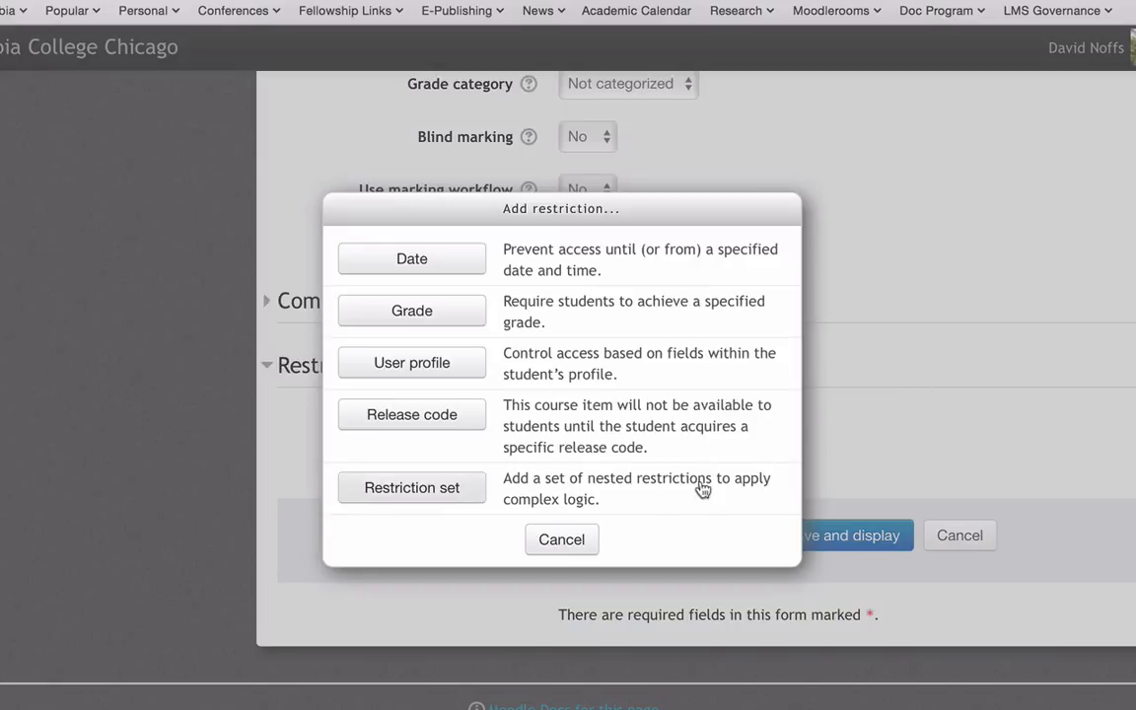
pyautogui.click(562, 541)
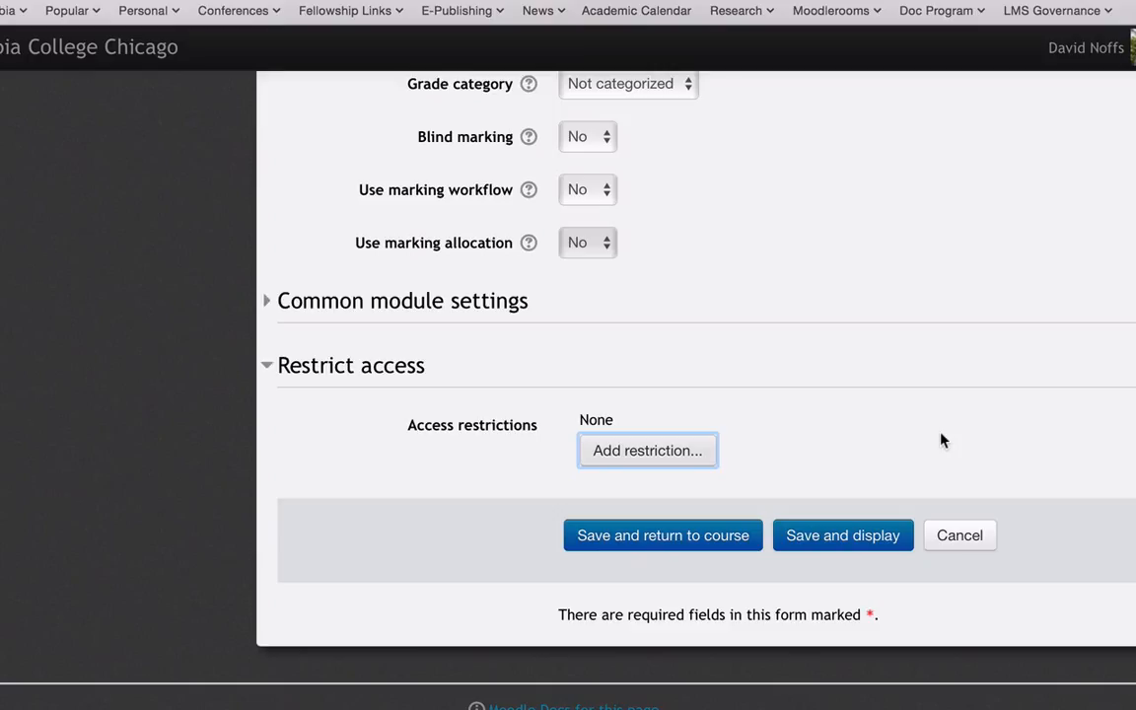
# Step: Save the assignment, return to the course, and open A1: Class Presentation in the September 13 - September 19 section
pyautogui.click(702, 541)
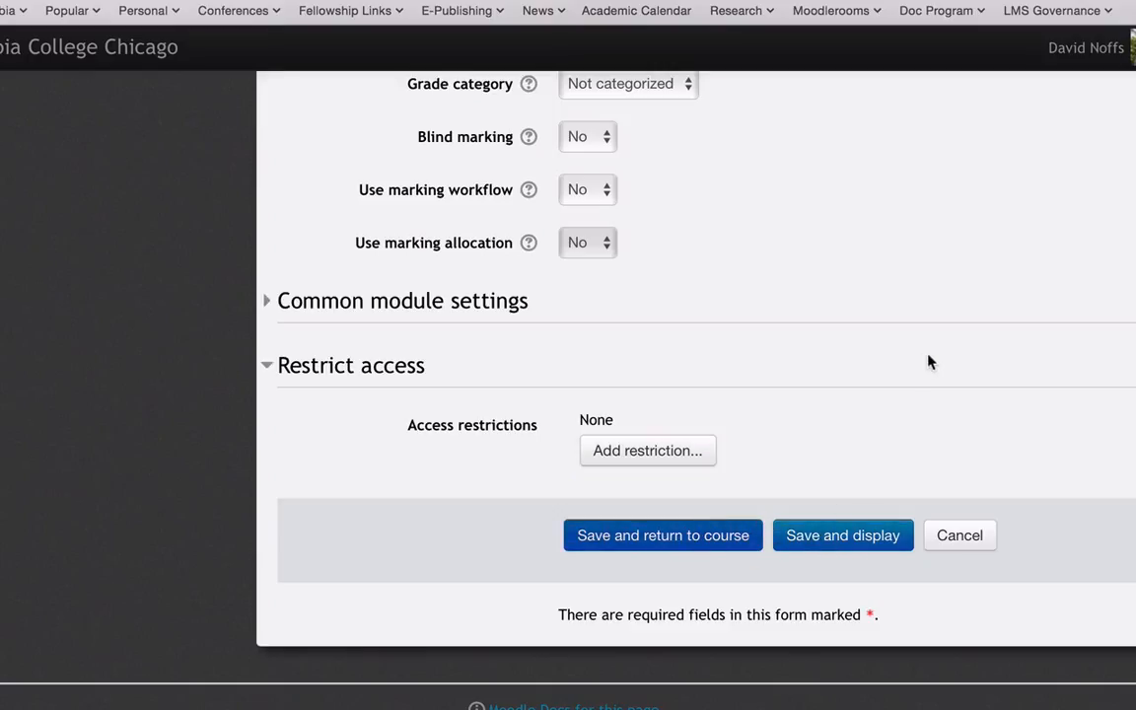
pyautogui.scroll(3, 623, 421)
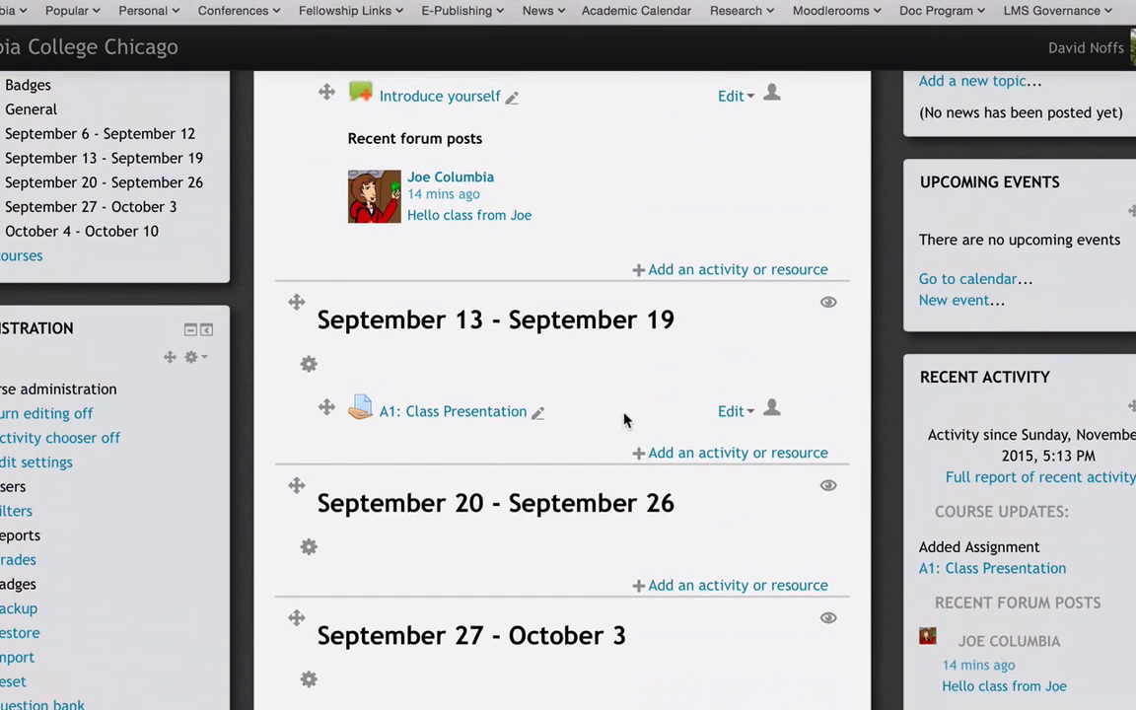
pyautogui.scroll(1, 623, 421)
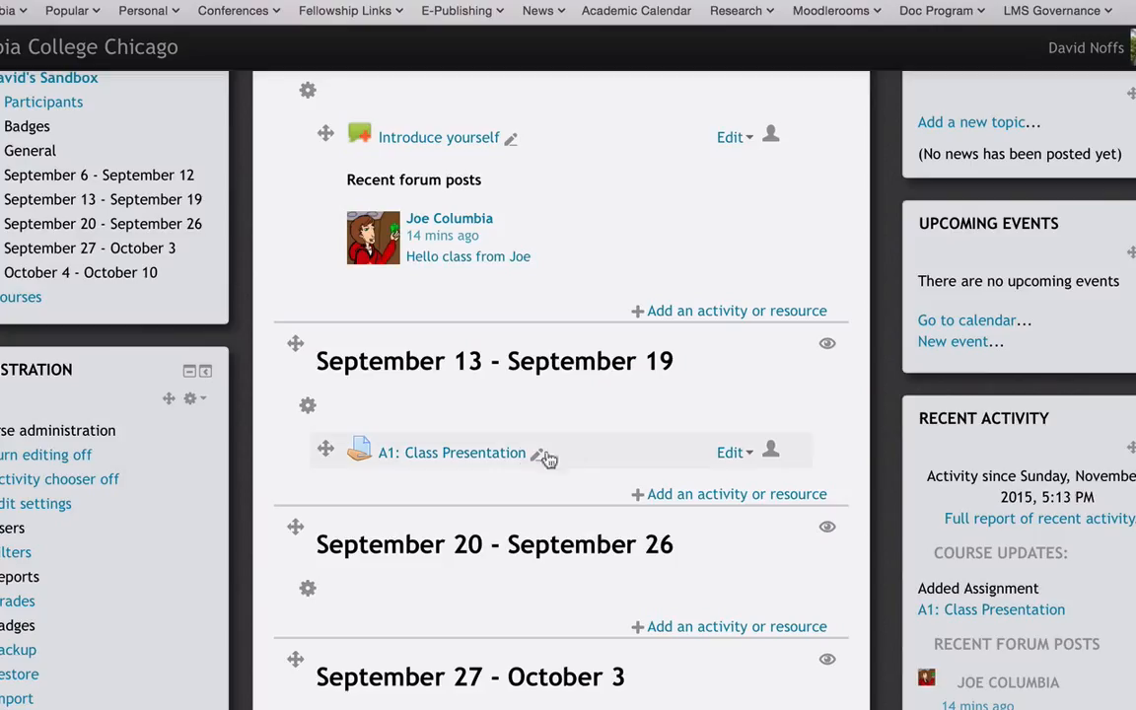
pyautogui.click(478, 456)
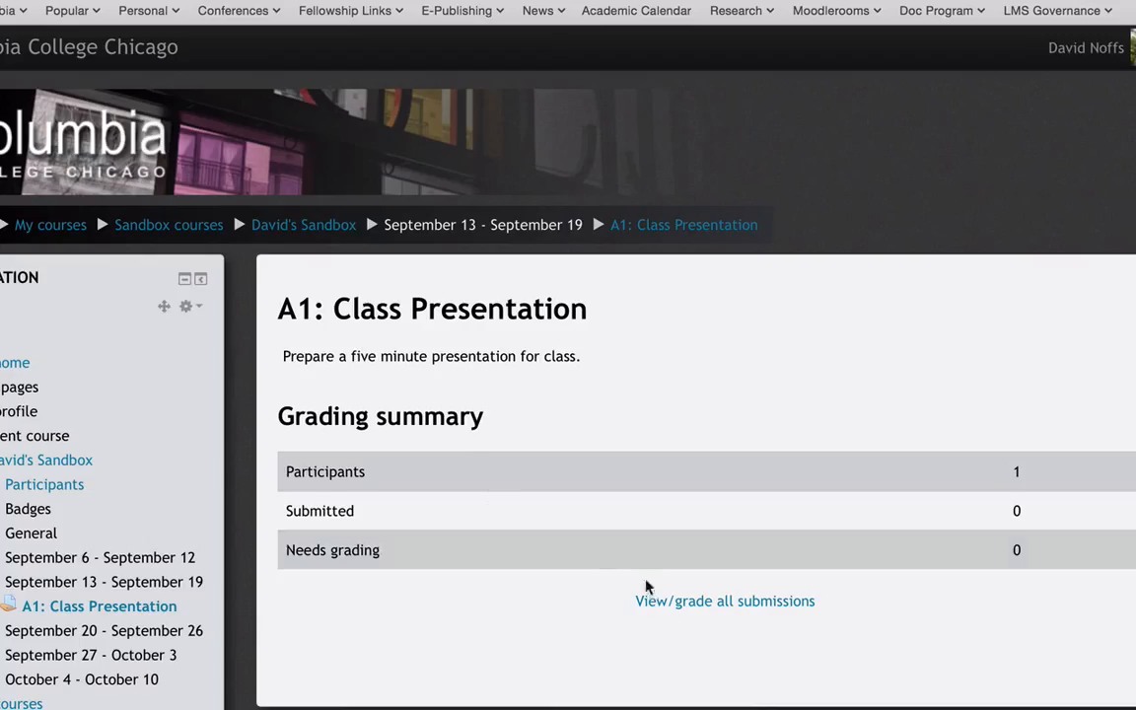
# Step: Open all submissions of A1: Class Presentation for grading and set the submission filter to No filter
pyautogui.click(721, 599)
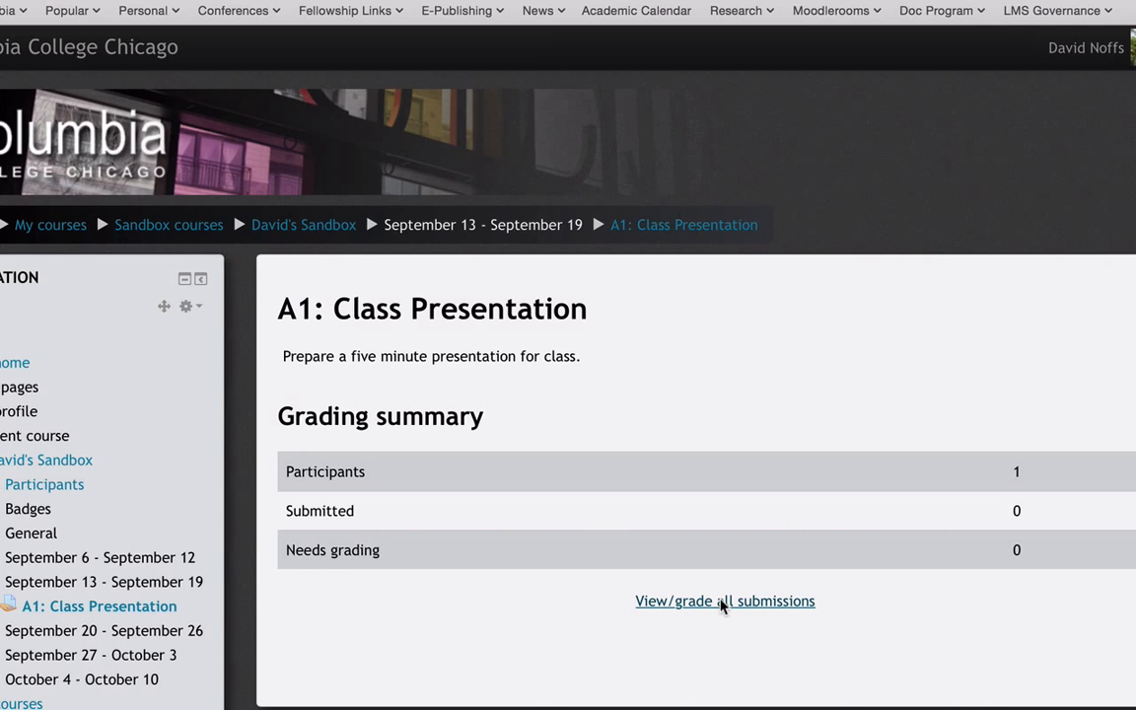
pyautogui.scroll(-2, 721, 607)
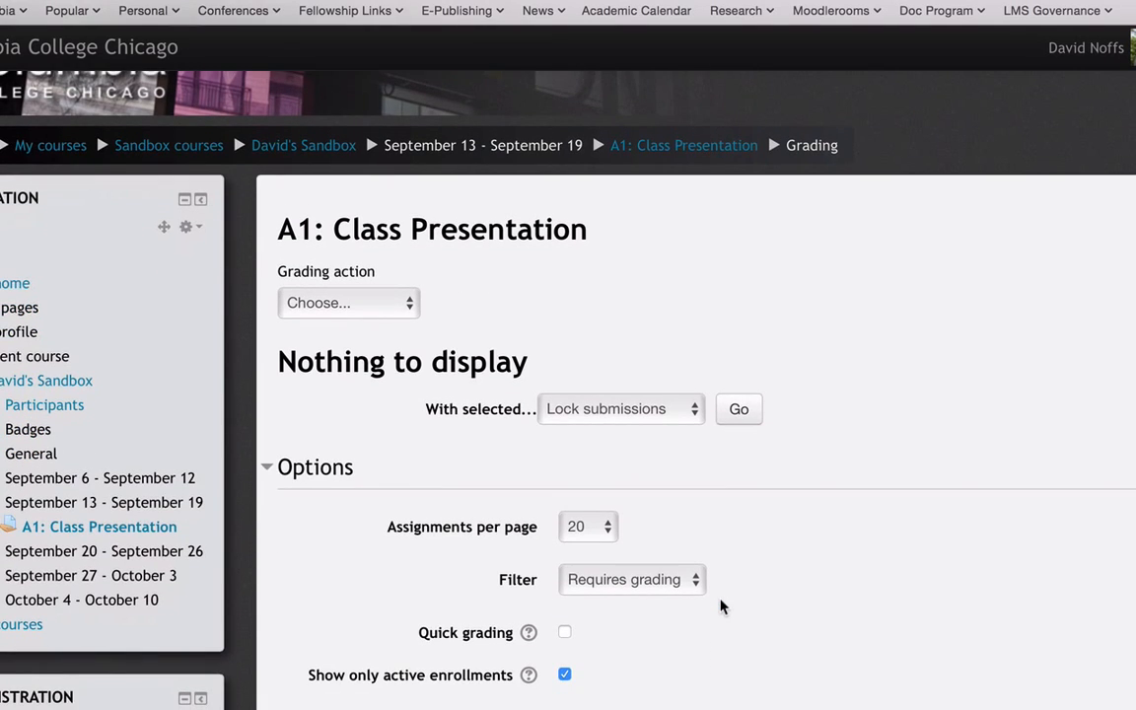
pyautogui.scroll(-1, 721, 606)
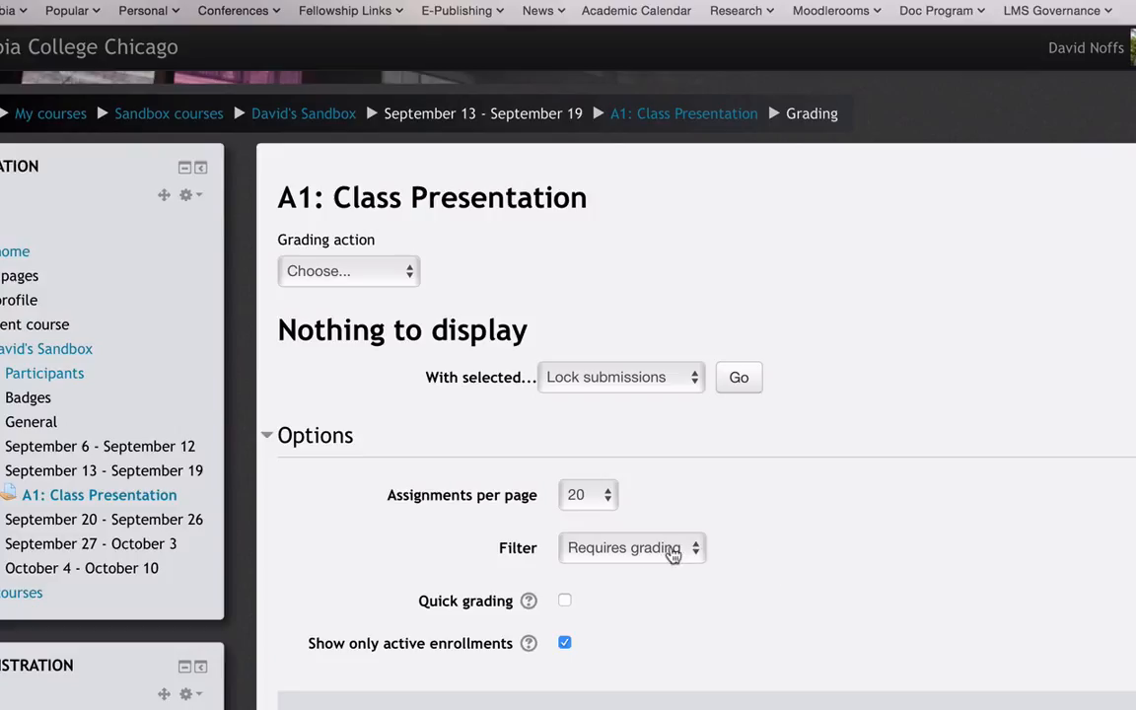
pyautogui.click(672, 555)
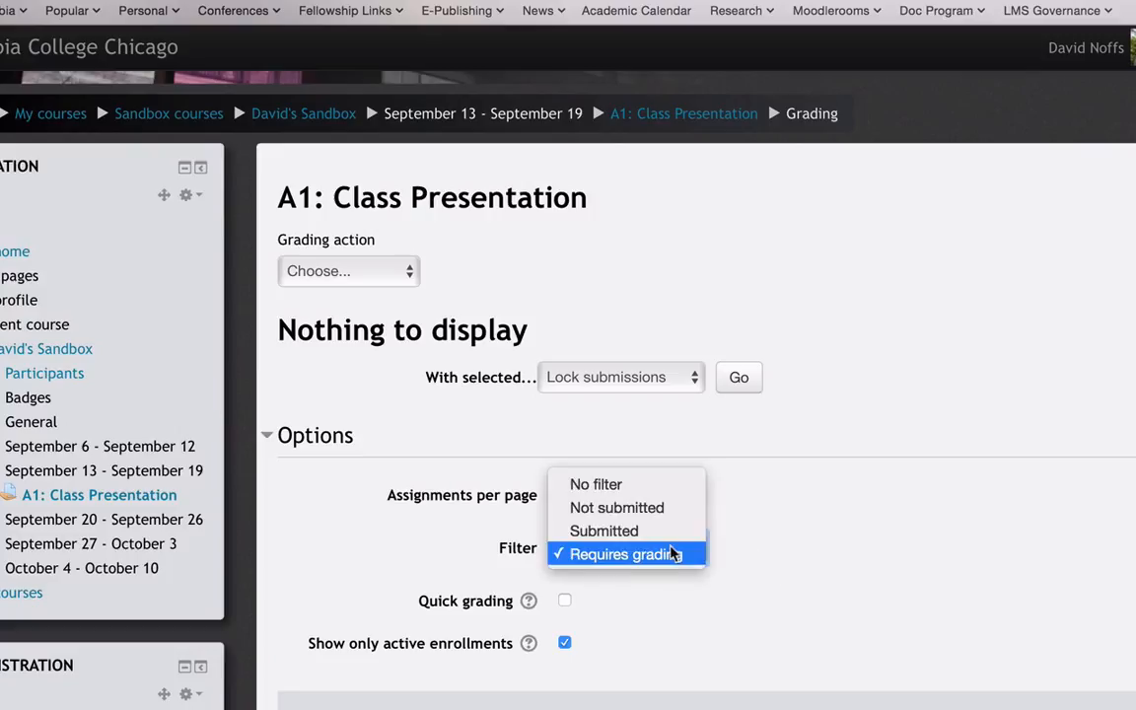
pyautogui.click(634, 484)
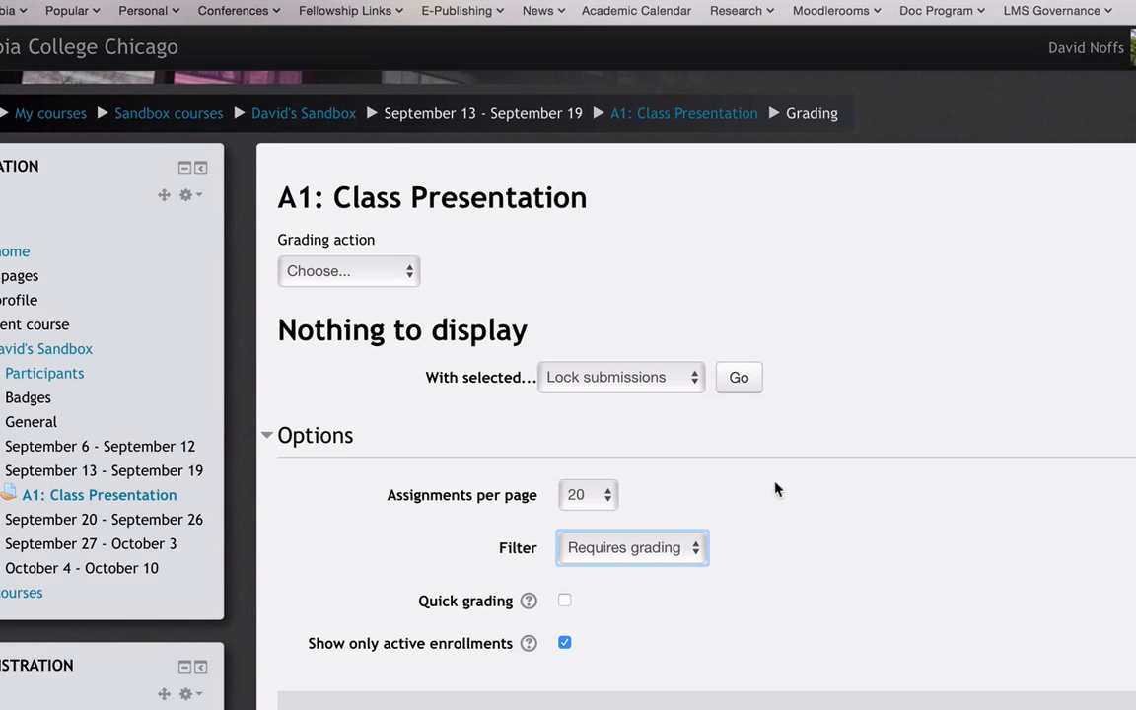
pyautogui.scroll(-5, 768, 505)
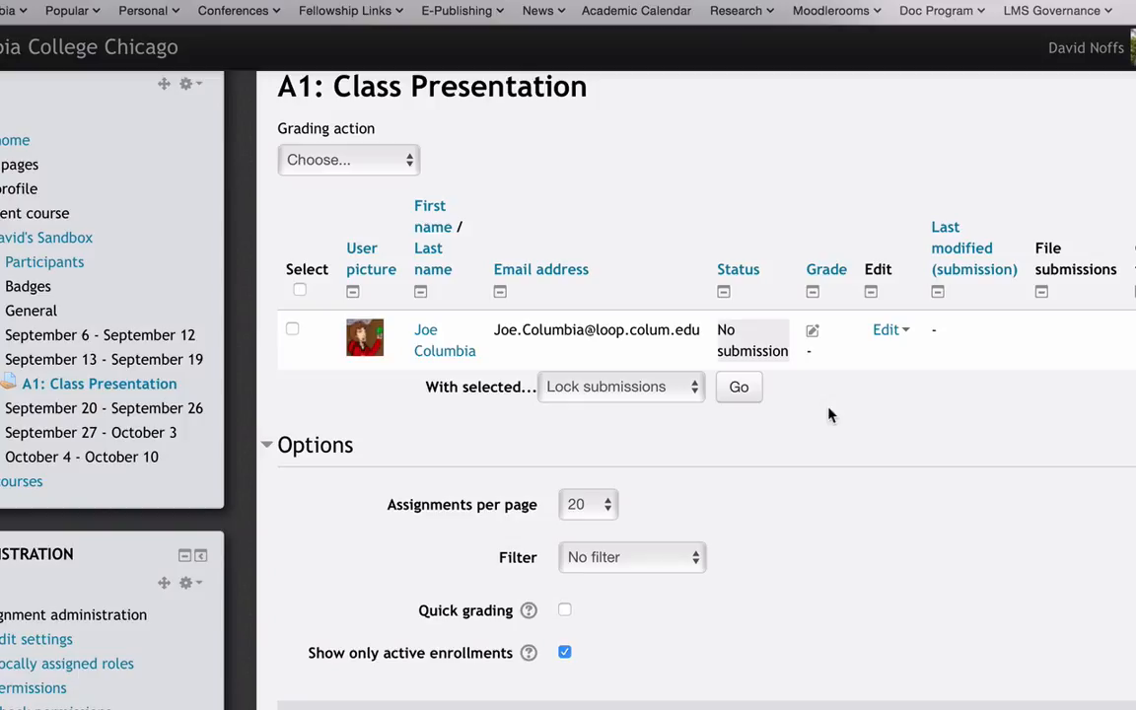
pyautogui.click(679, 560)
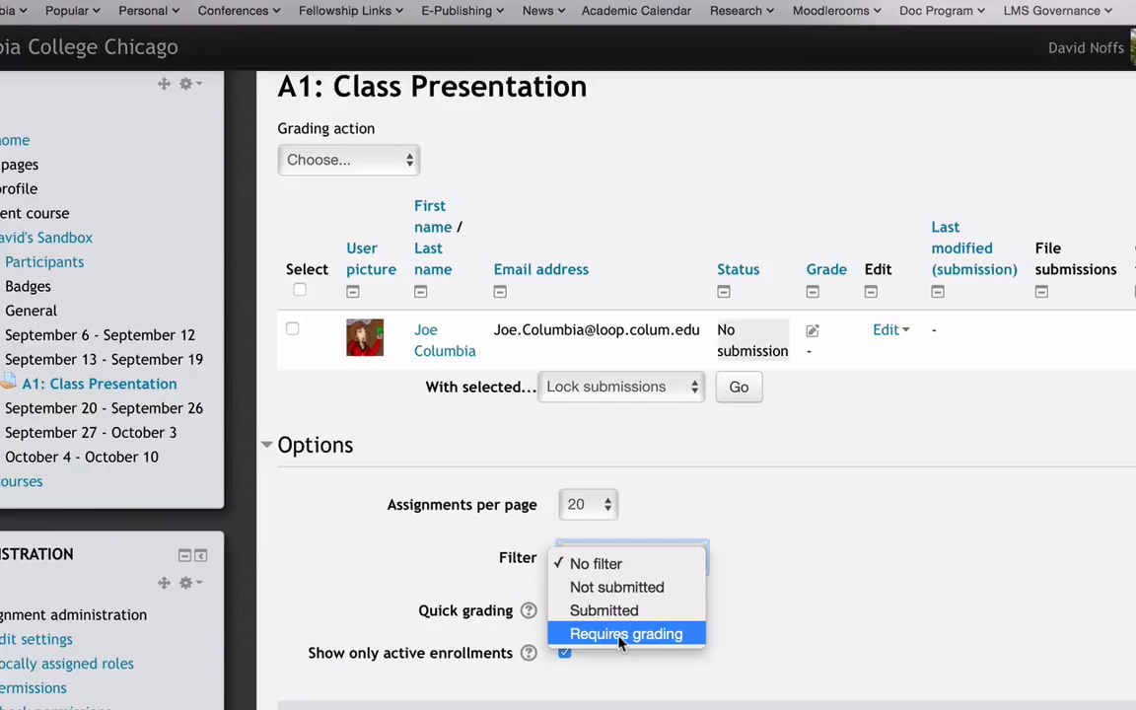
pyautogui.click(605, 568)
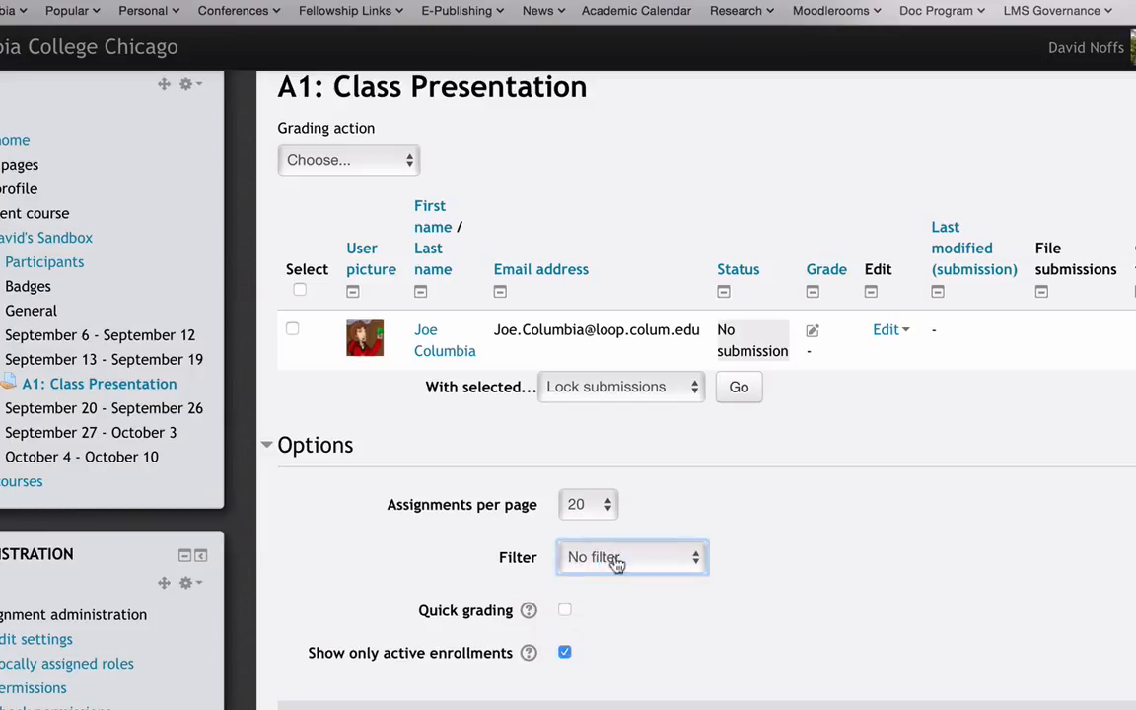
# Step: Open the listed student's grading page for the assignment and enter a grade of 18 out of 20
pyautogui.click(814, 337)
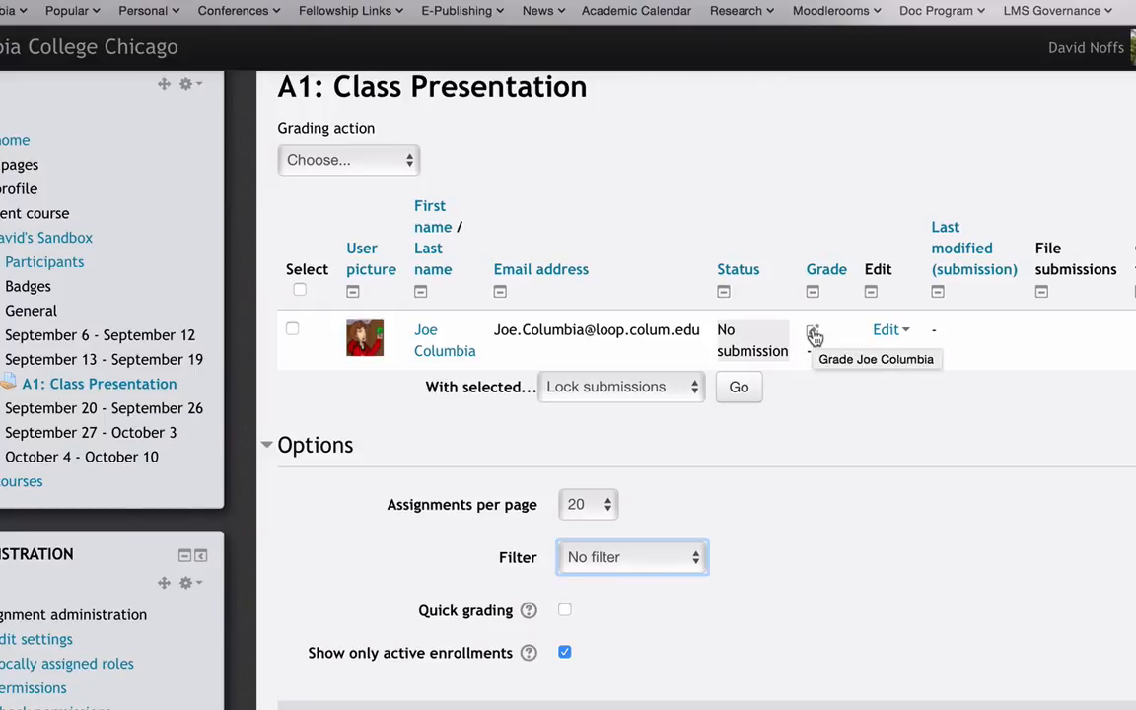
pyautogui.click(813, 336)
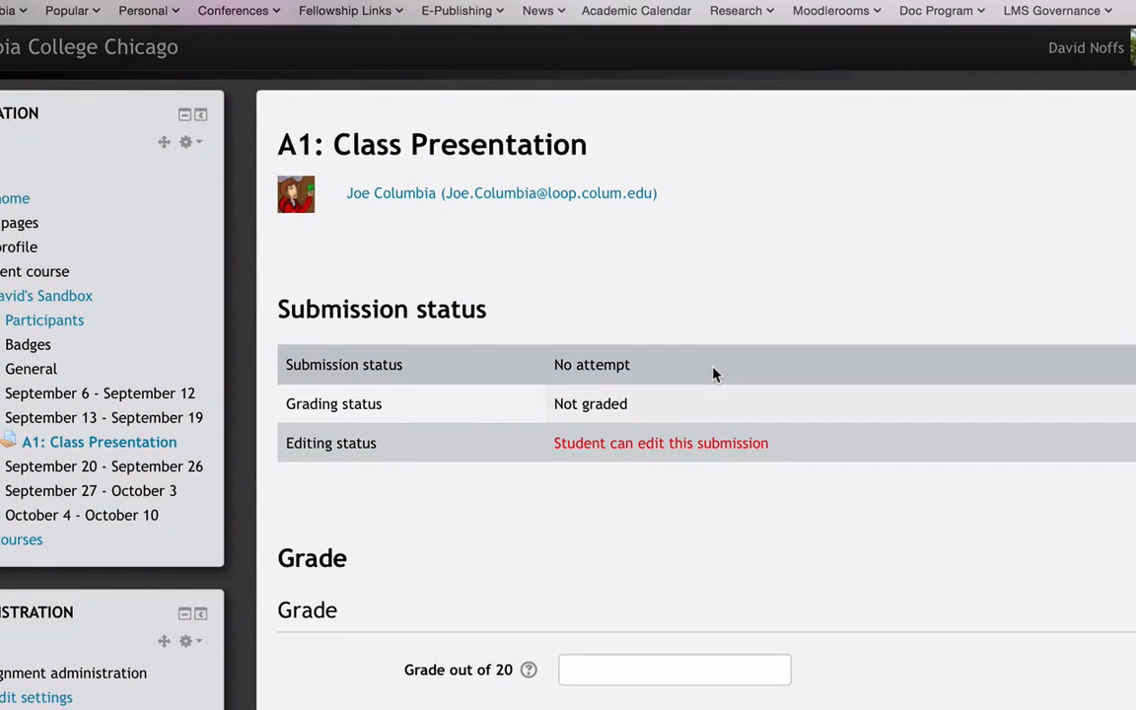
pyautogui.scroll(-1, 717, 375)
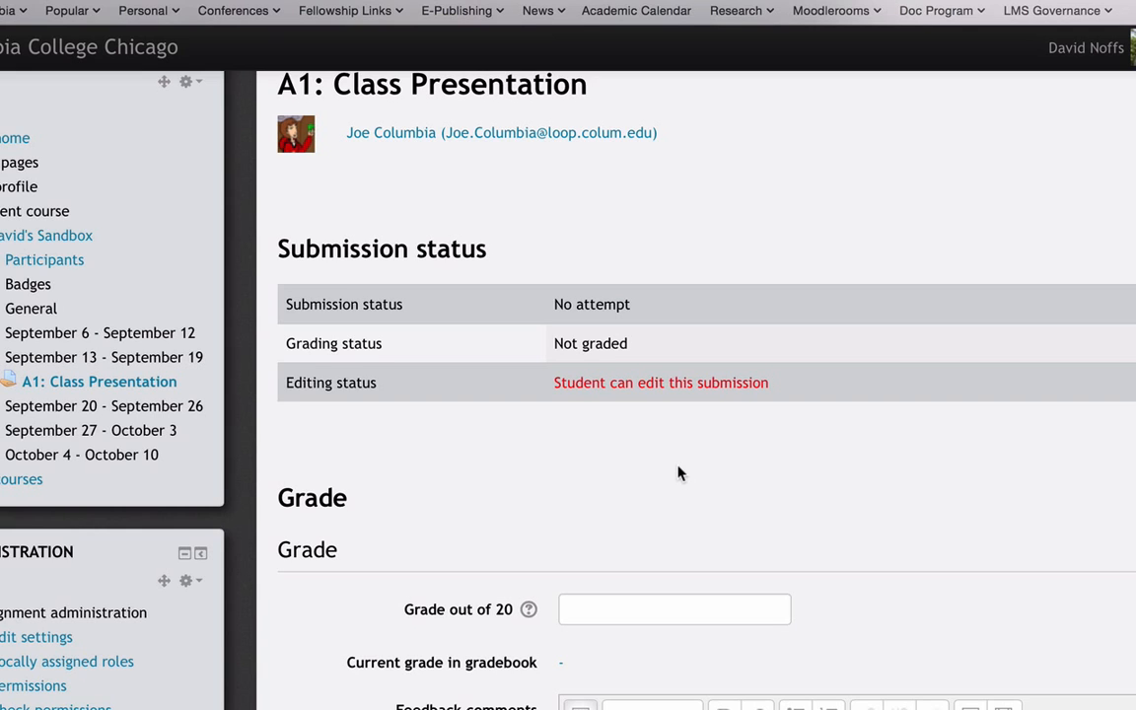
pyautogui.scroll(-1, 678, 473)
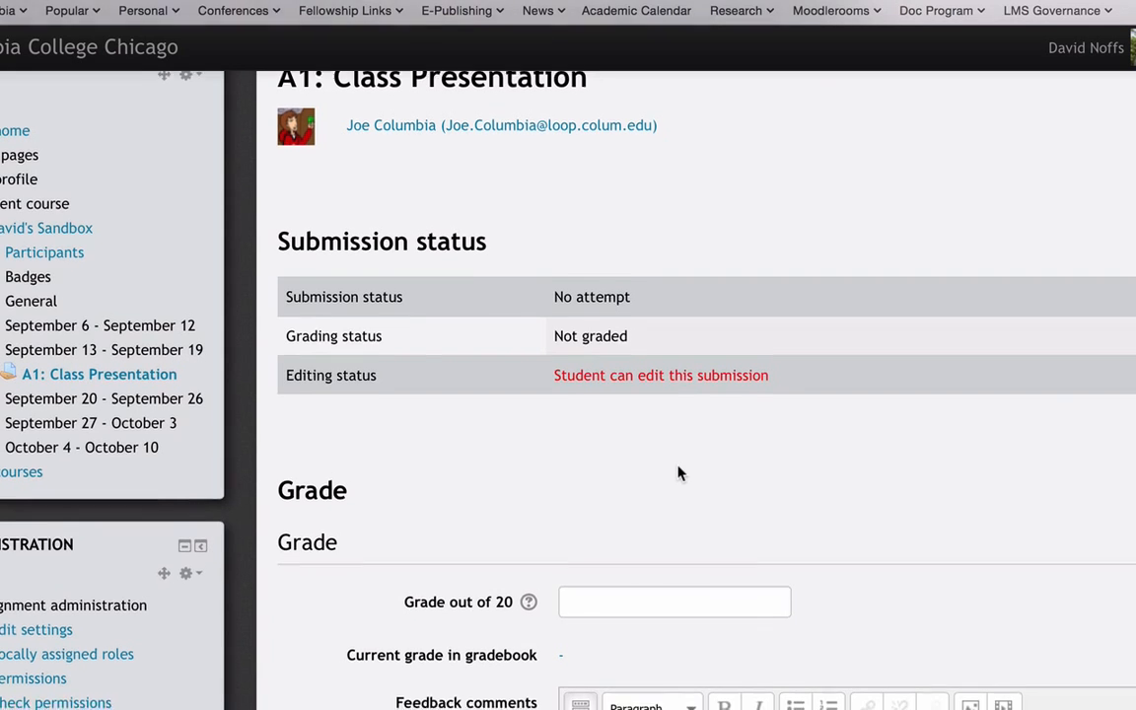
pyautogui.scroll(1, 678, 473)
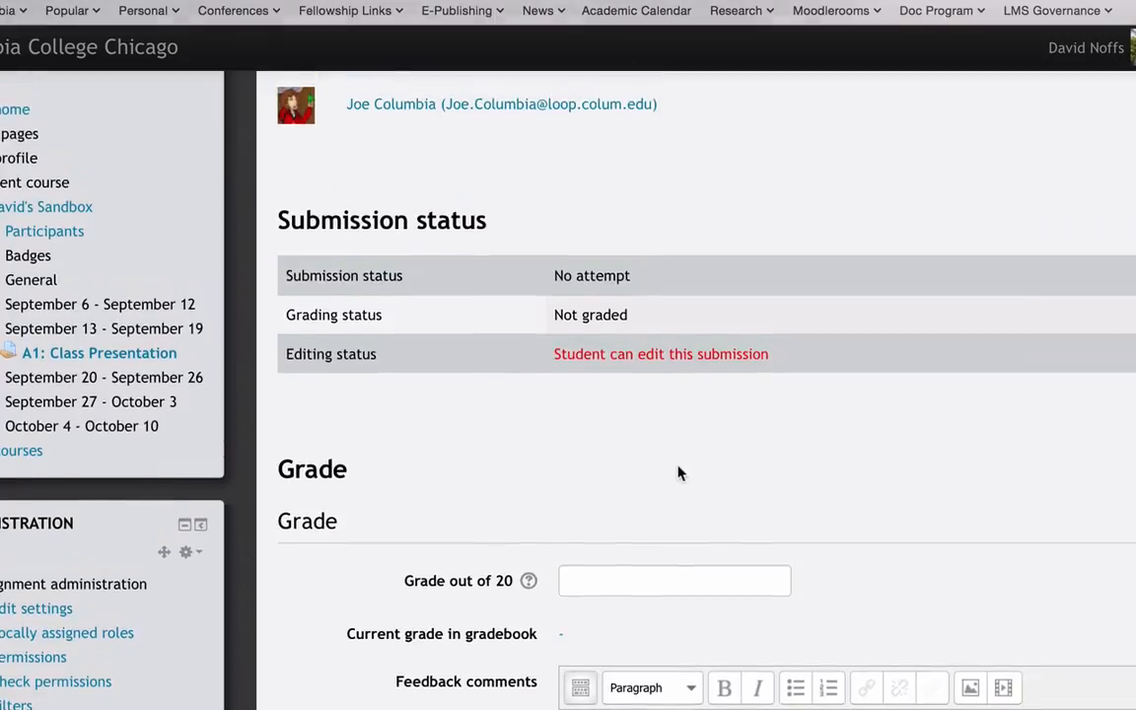
pyautogui.click(648, 583)
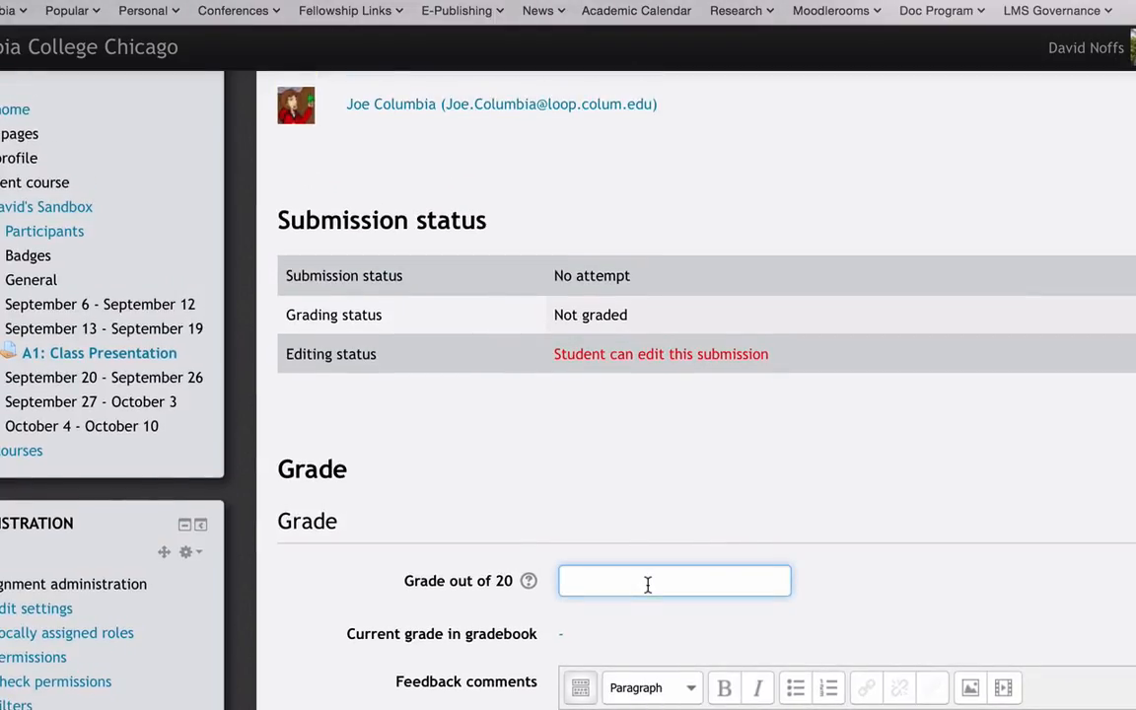
pyautogui.write('8')
pyautogui.press('BackSpace')
pyautogui.write('18')
# Step: Enter the feedback comment "Good work" followed by the student's first name
pyautogui.scroll(-5, 605, 464)
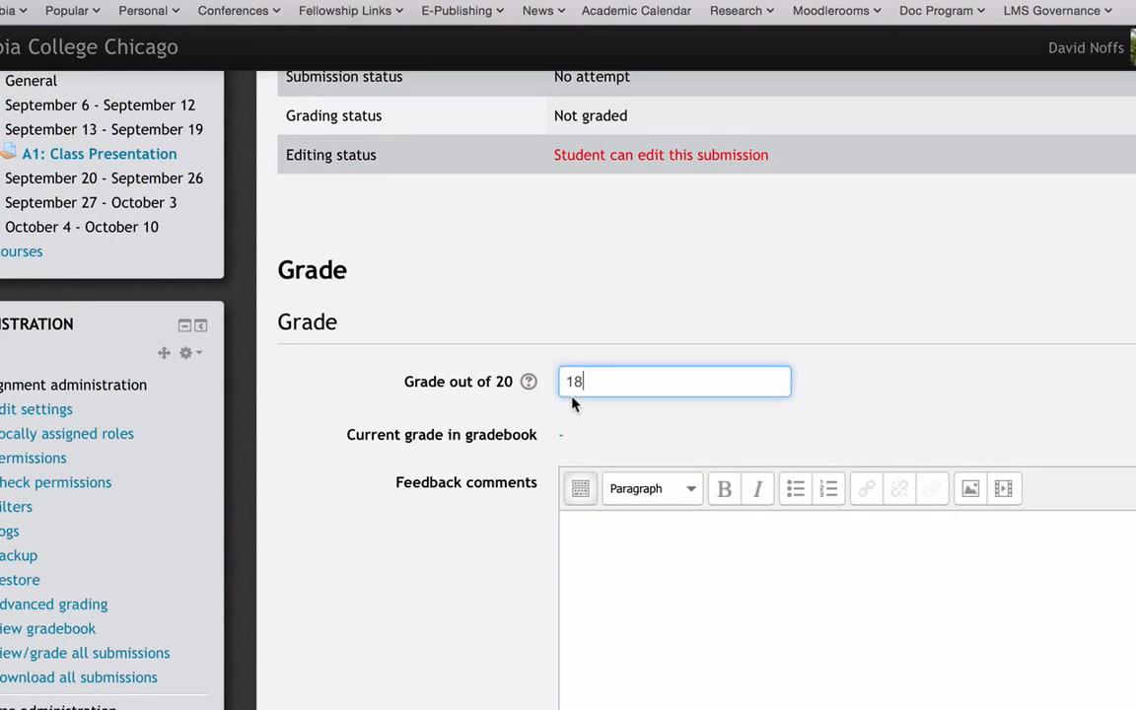
pyautogui.click(626, 530)
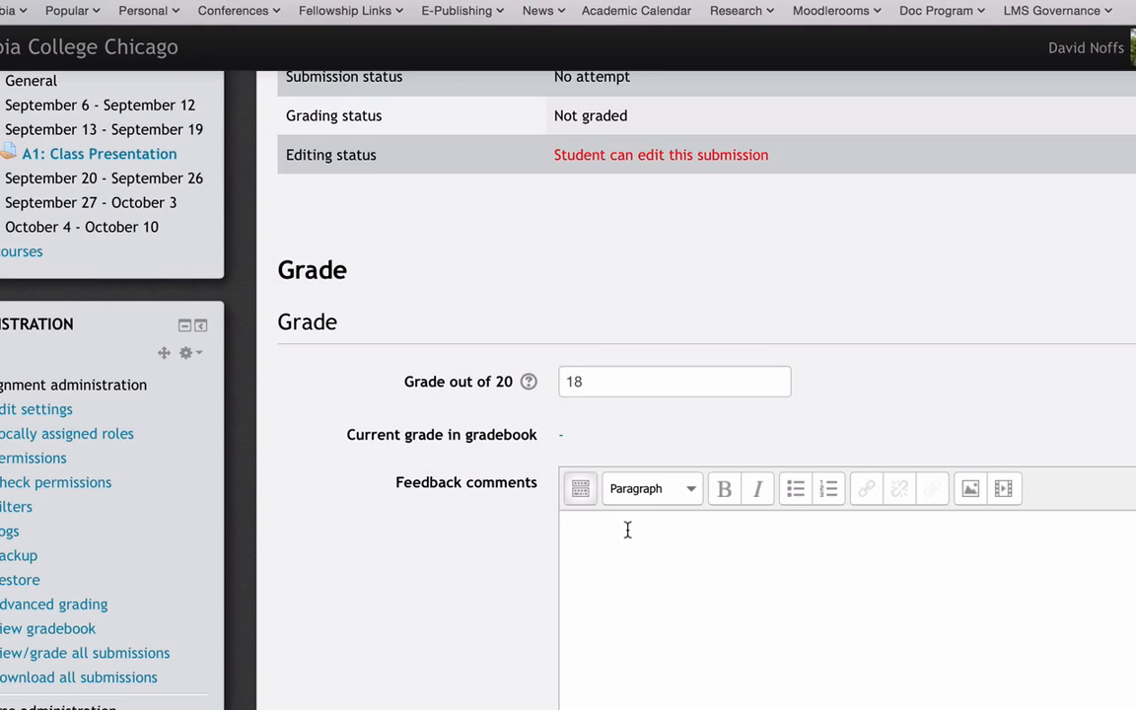
pyautogui.scroll(-3, 627, 529)
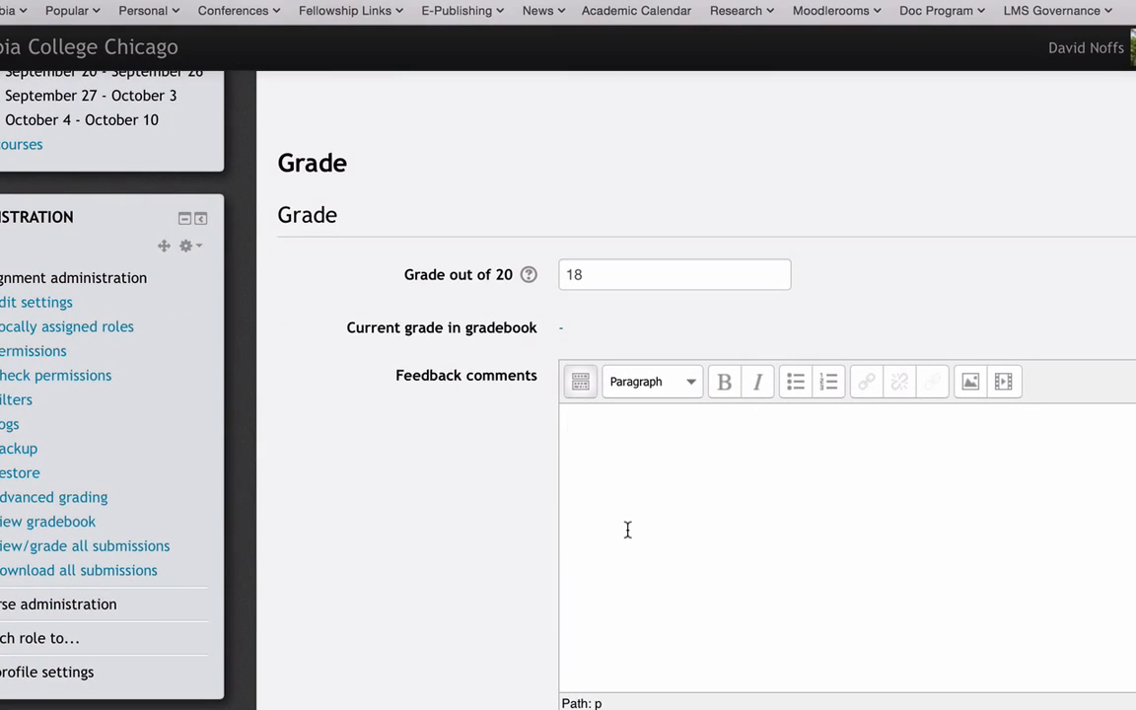
pyautogui.write('Good work Joe.')
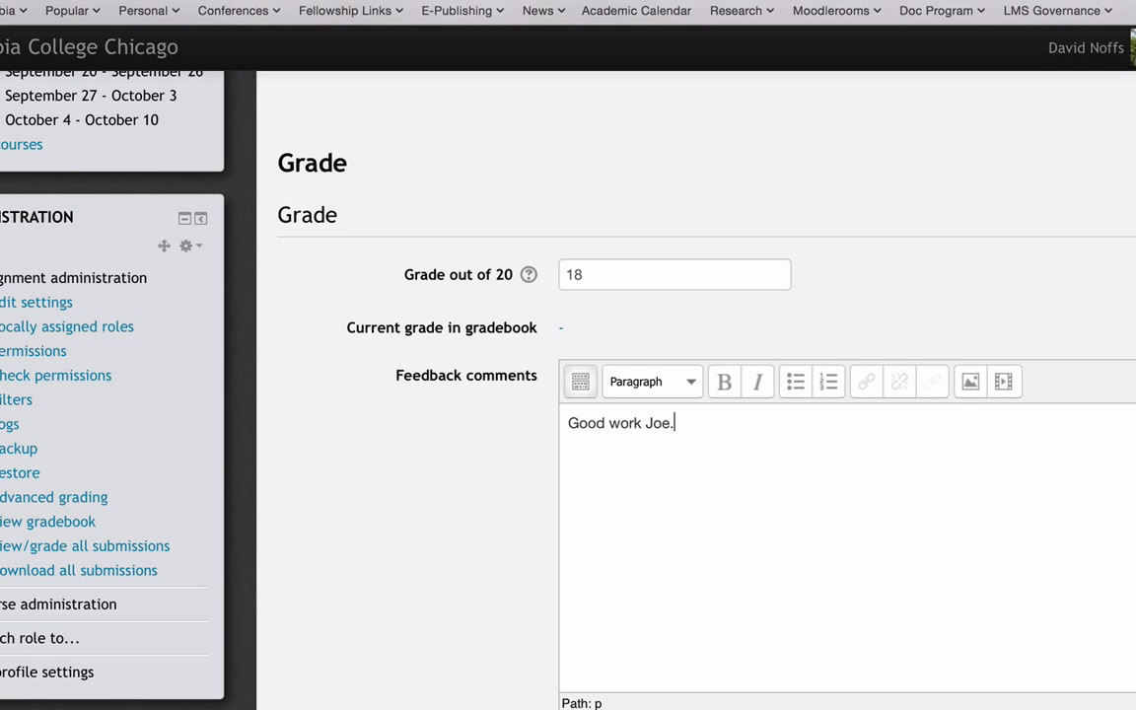
# Step: Set Notify students to No, save the grade changes and return to the submissions list
pyautogui.scroll(-6, 642, 534)
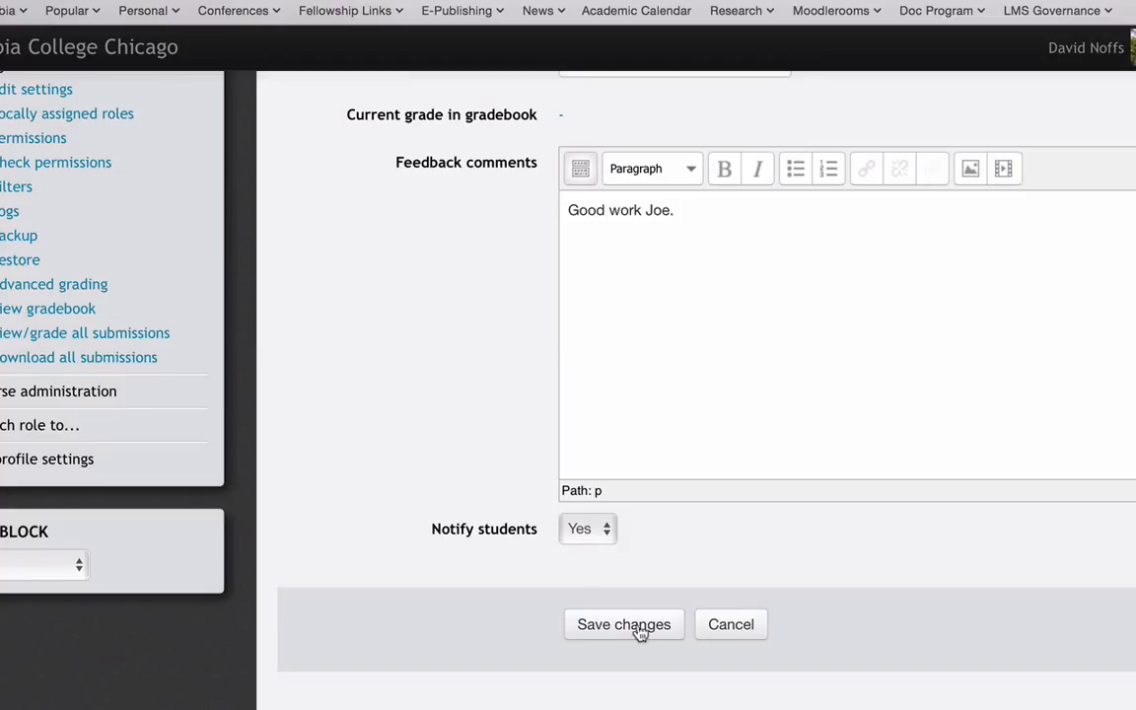
pyautogui.click(599, 533)
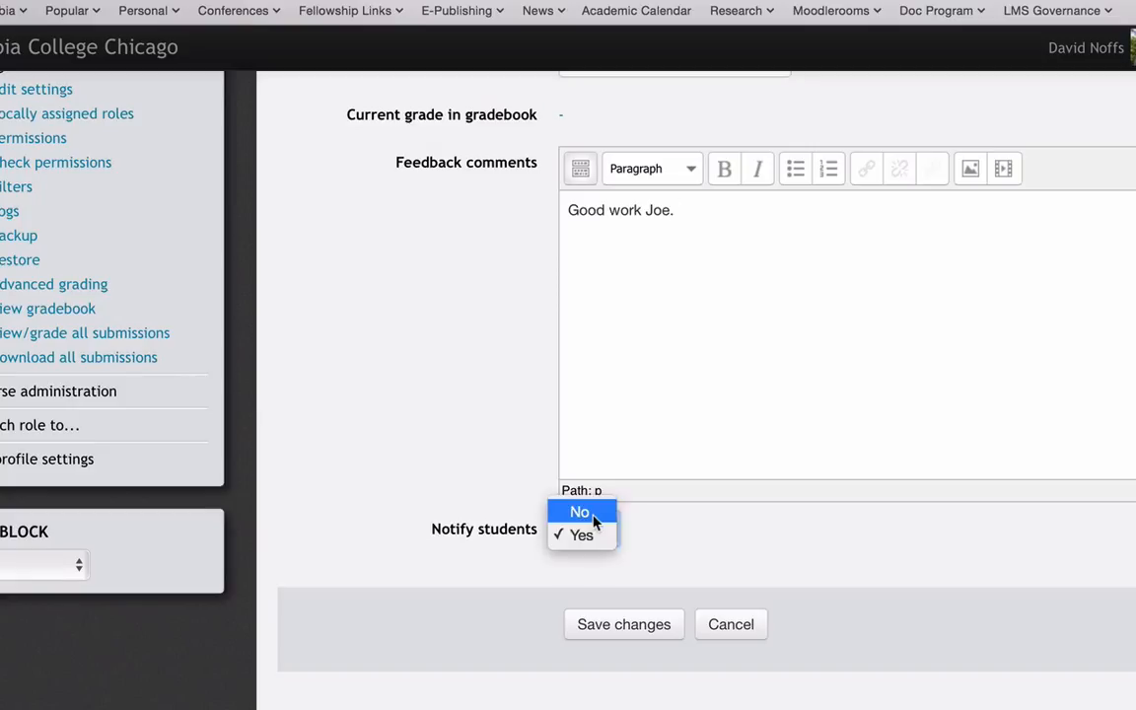
pyautogui.click(589, 538)
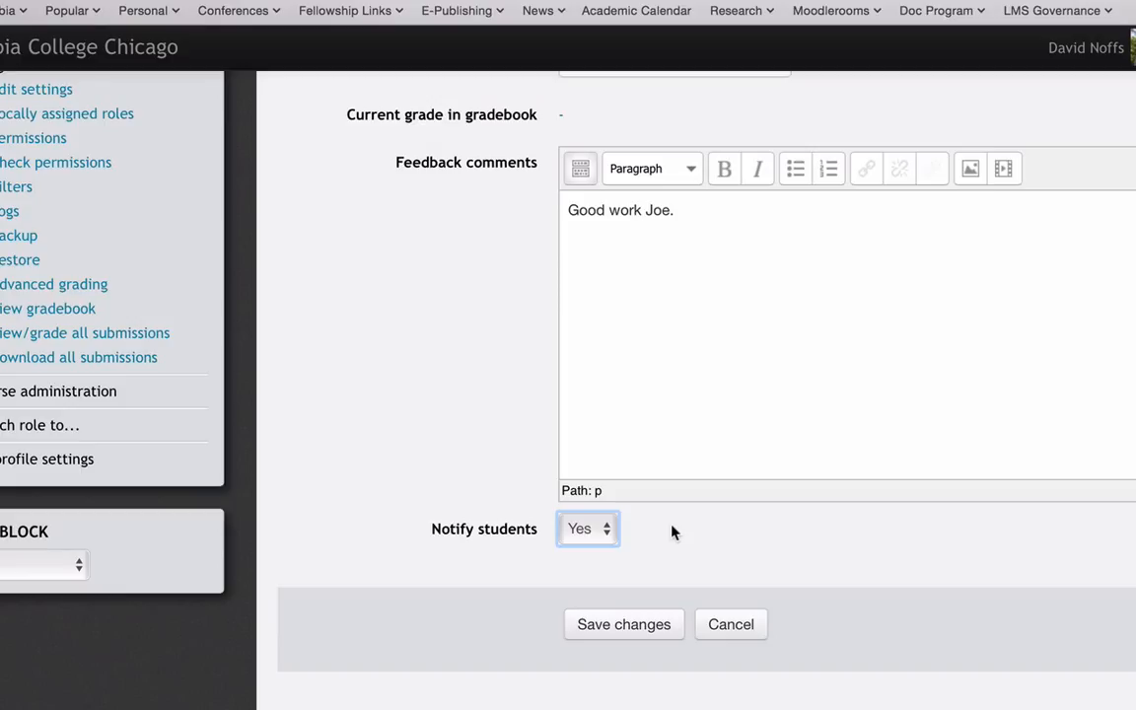
pyautogui.click(585, 530)
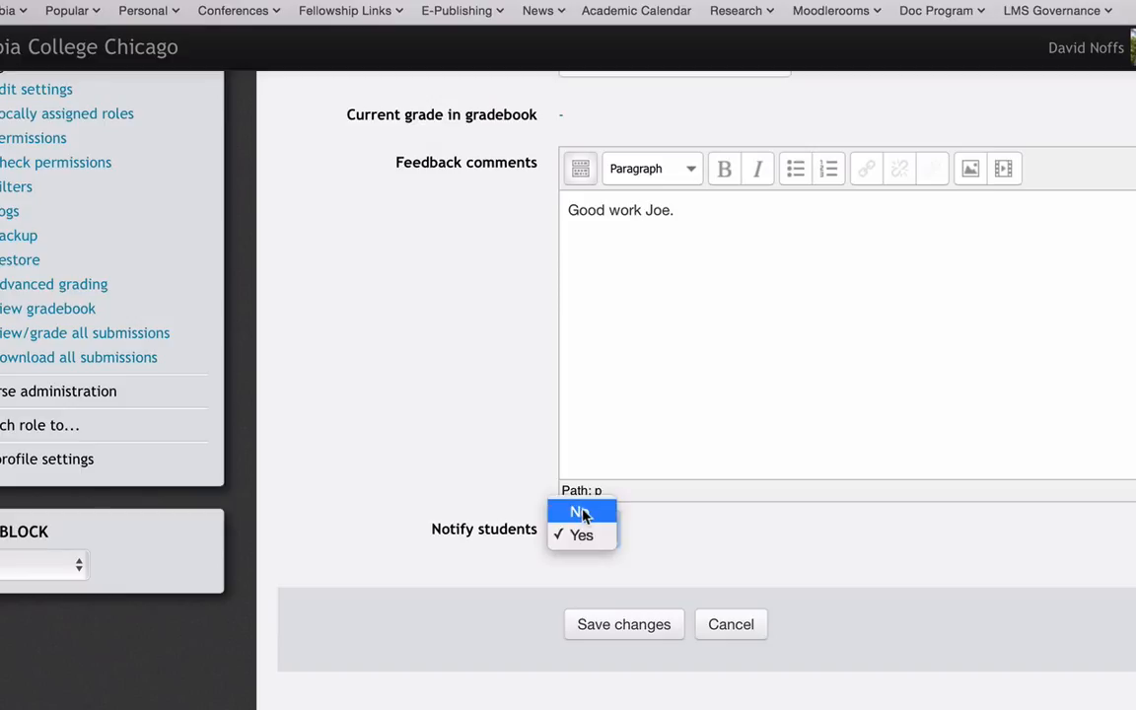
pyautogui.click(582, 513)
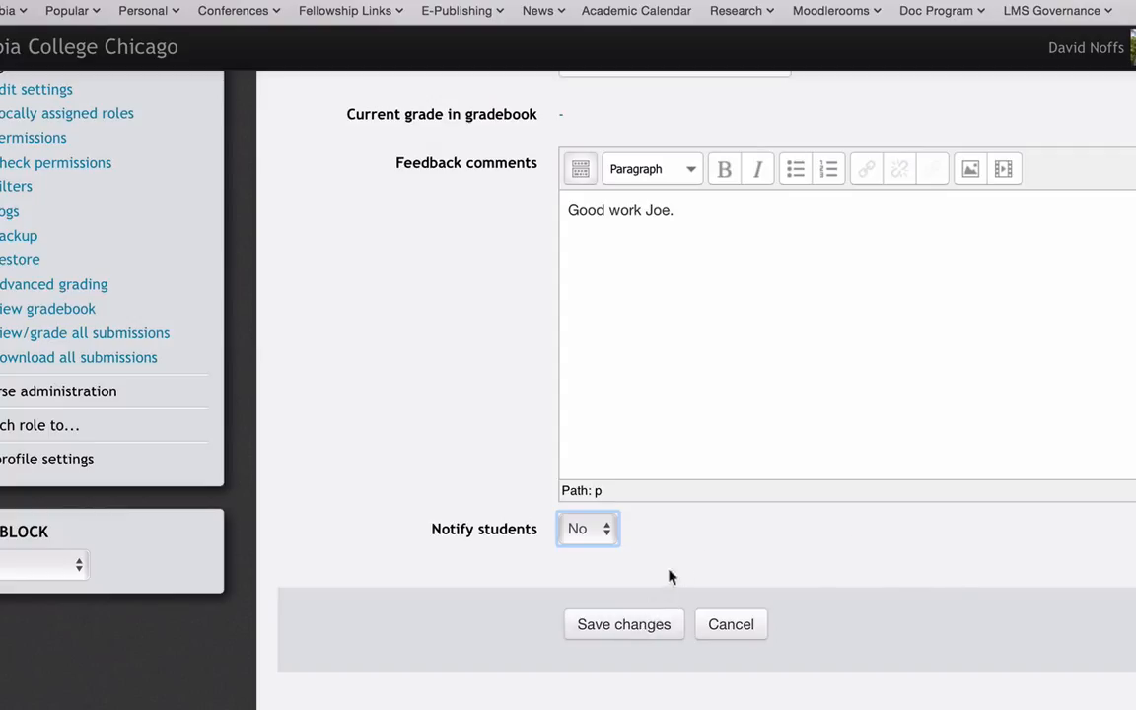
pyautogui.click(637, 627)
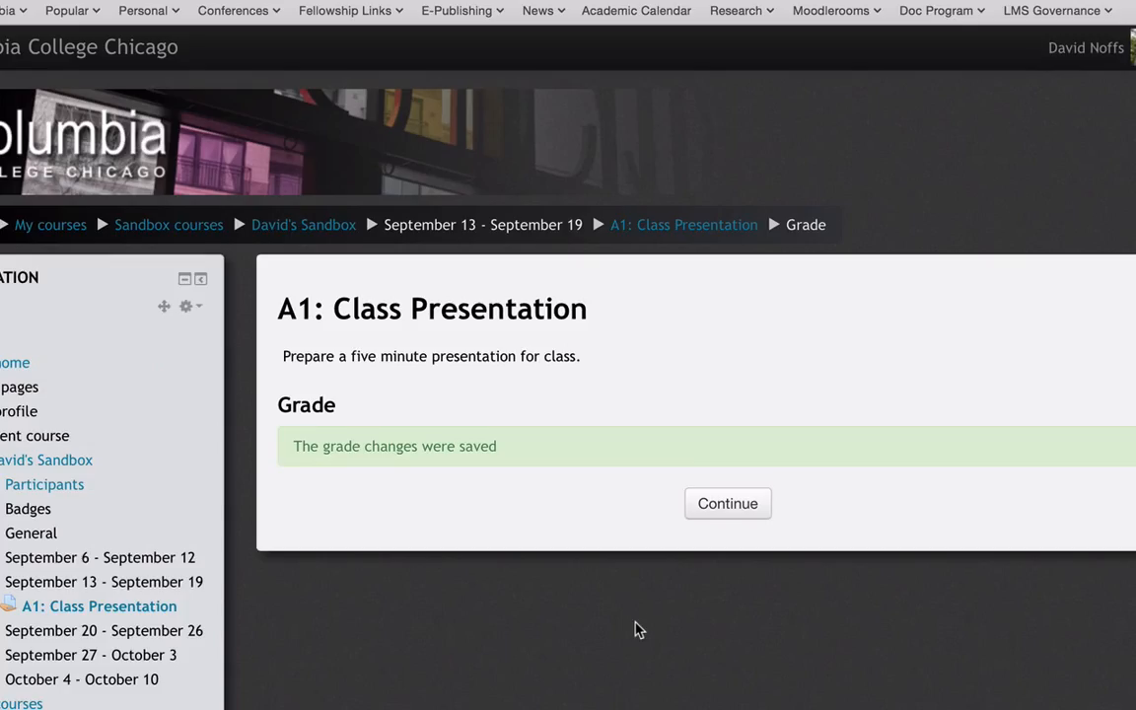
pyautogui.click(730, 505)
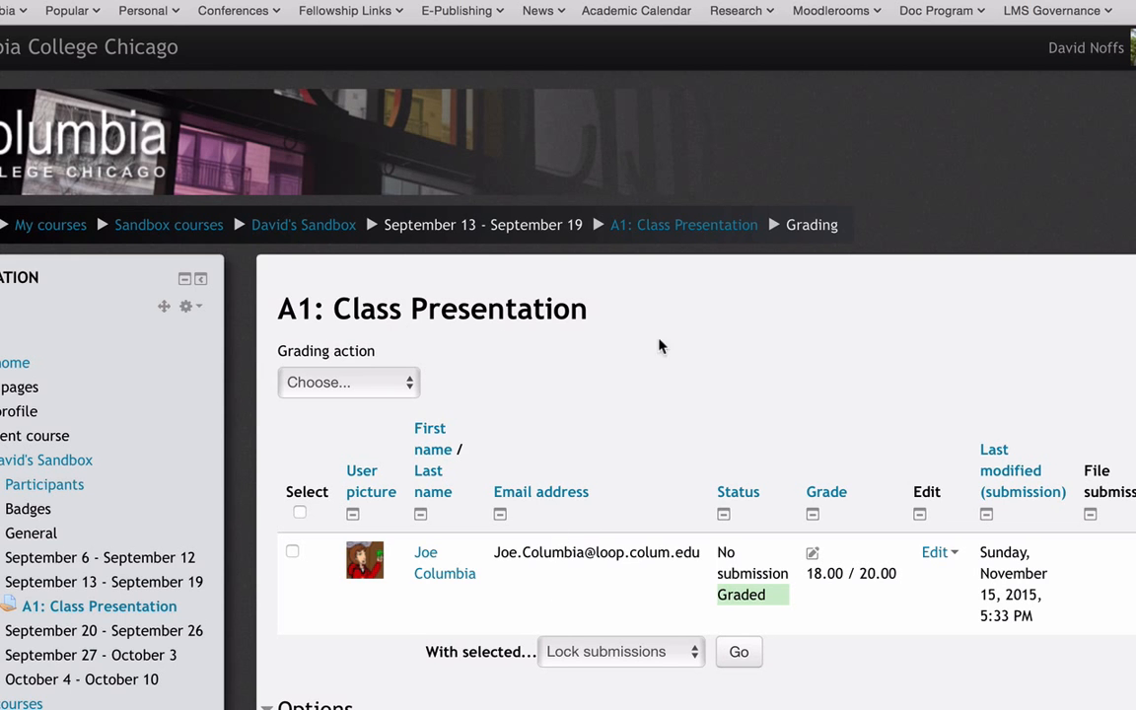
# Step: Open the gradebook from the assignment's administration options and examine the student's grades in the grader report
pyautogui.scroll(-3, 728, 378)
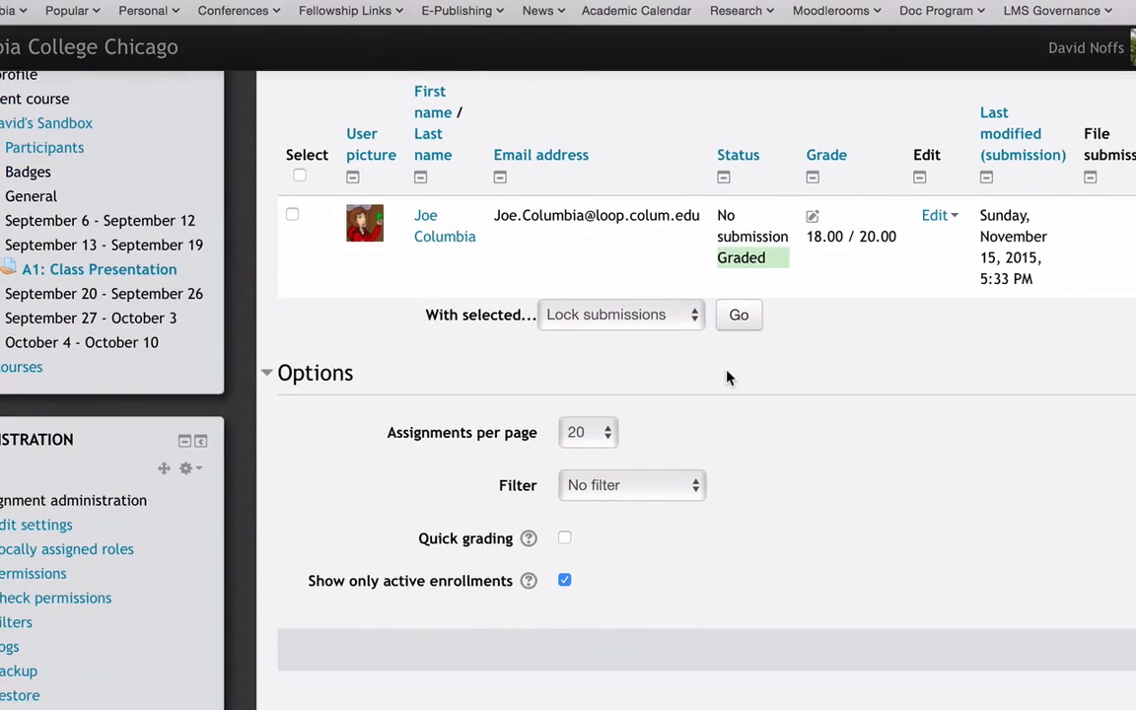
pyautogui.scroll(3, 728, 370)
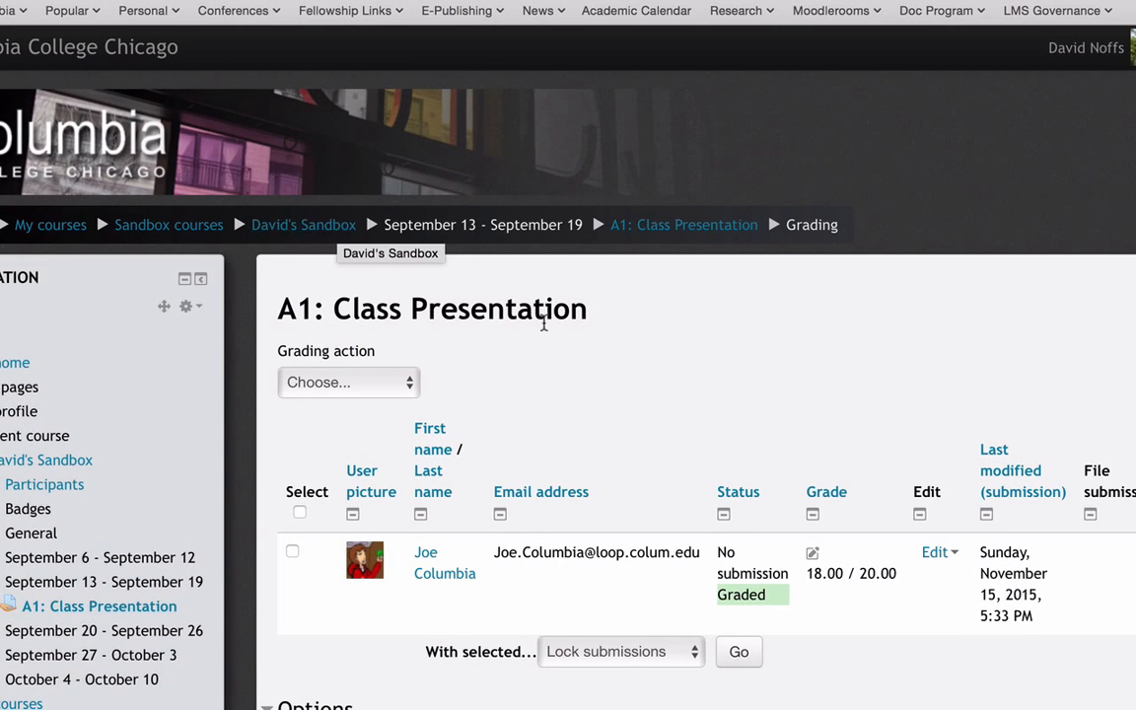
pyautogui.scroll(-5, 565, 353)
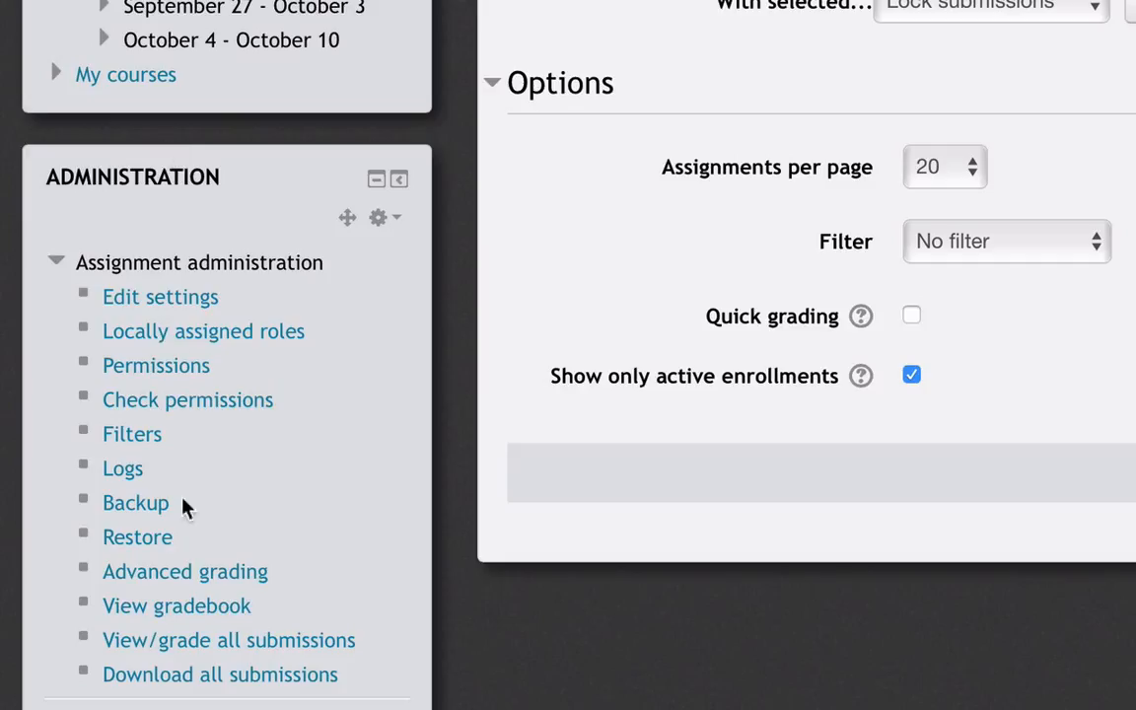
pyautogui.click(178, 607)
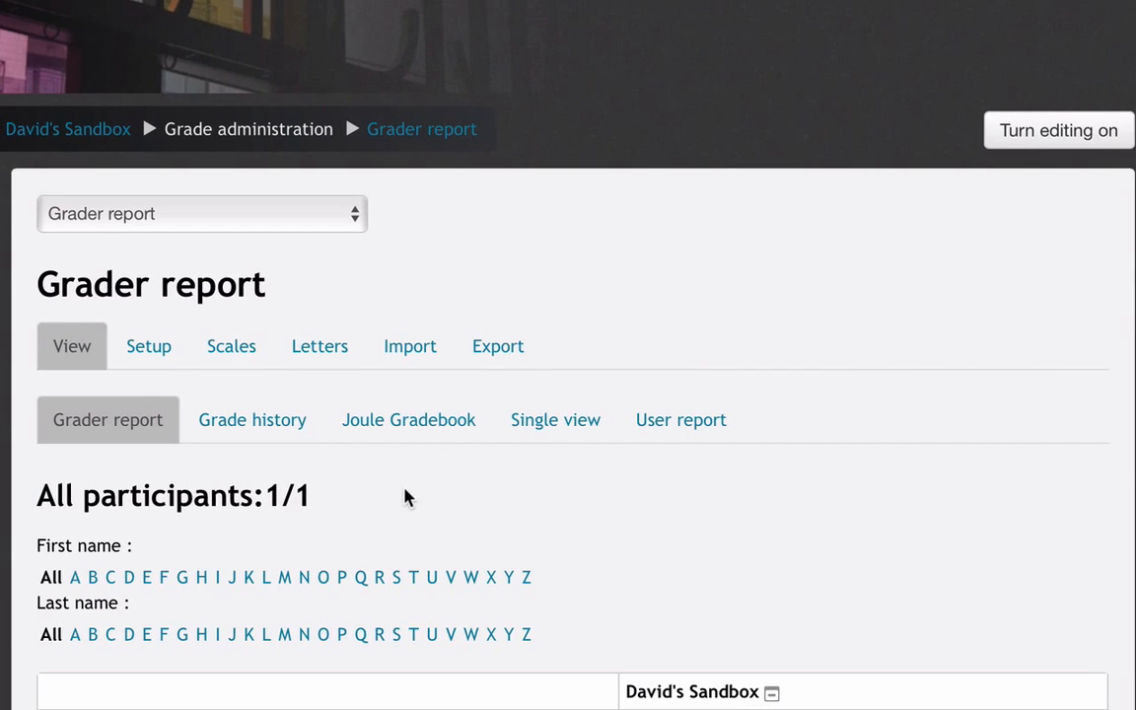
pyautogui.scroll(-5, 409, 498)
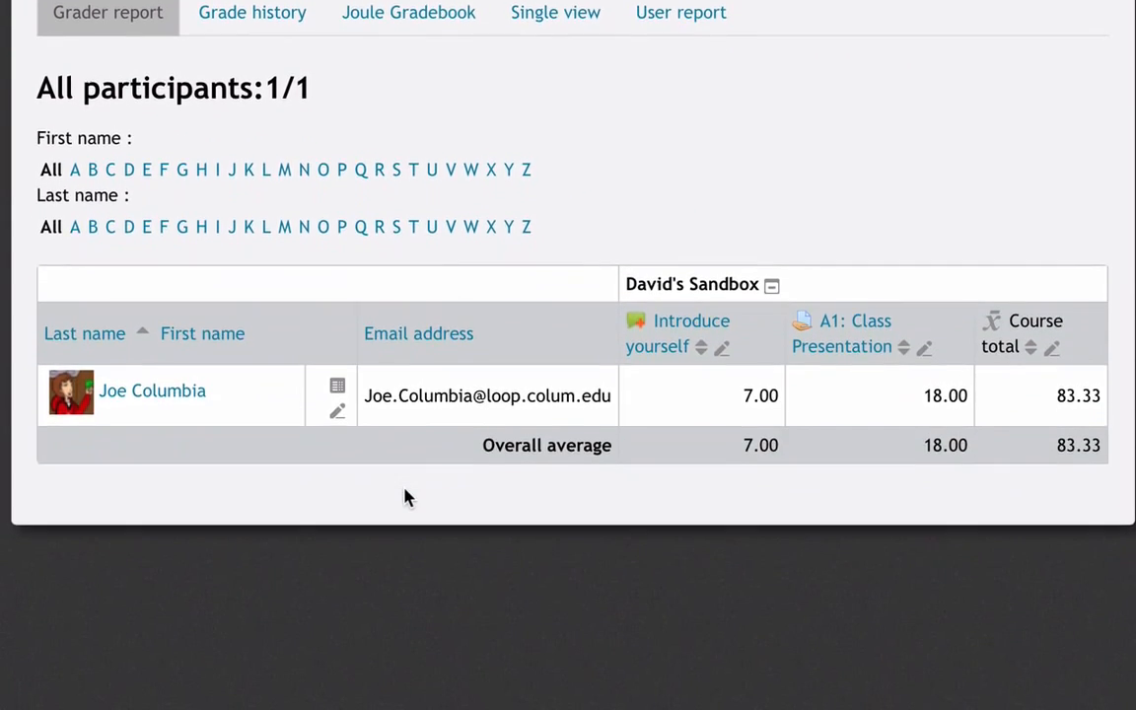